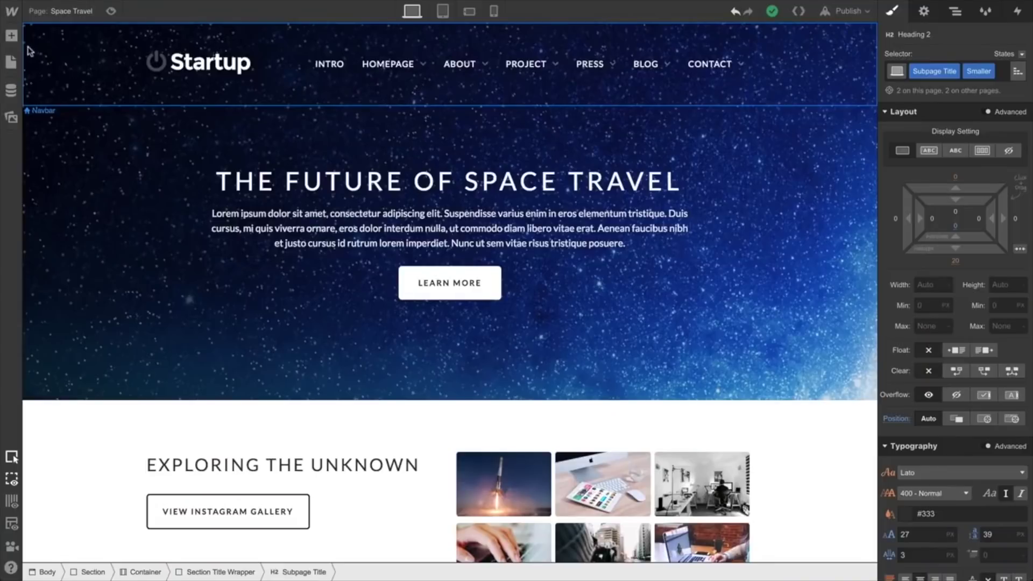
Step: Open Webflow's Add Elements panel and scroll through its layout, basic, typography and media elements
click(15, 41)
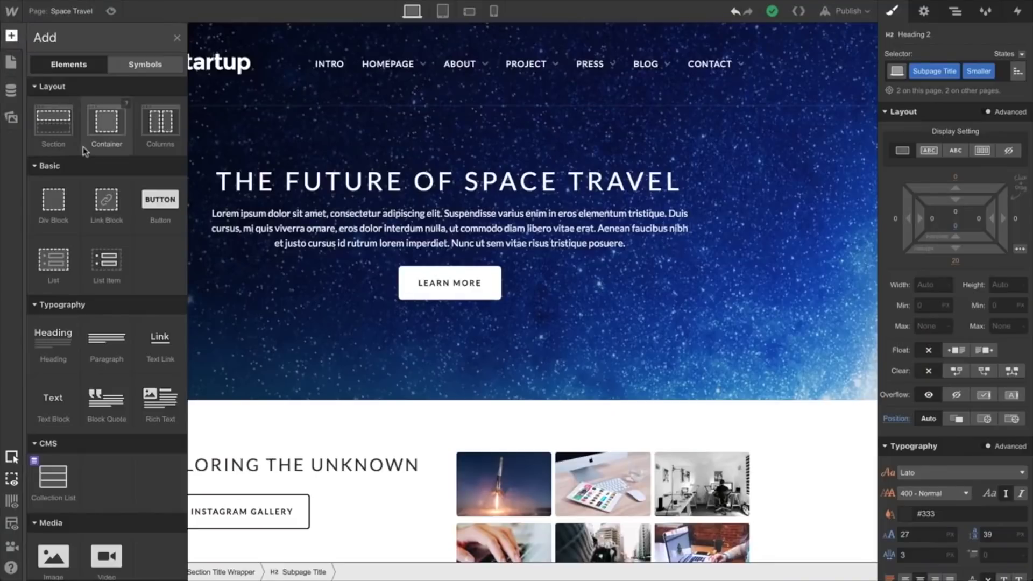
scroll(84, 151, down, 7)
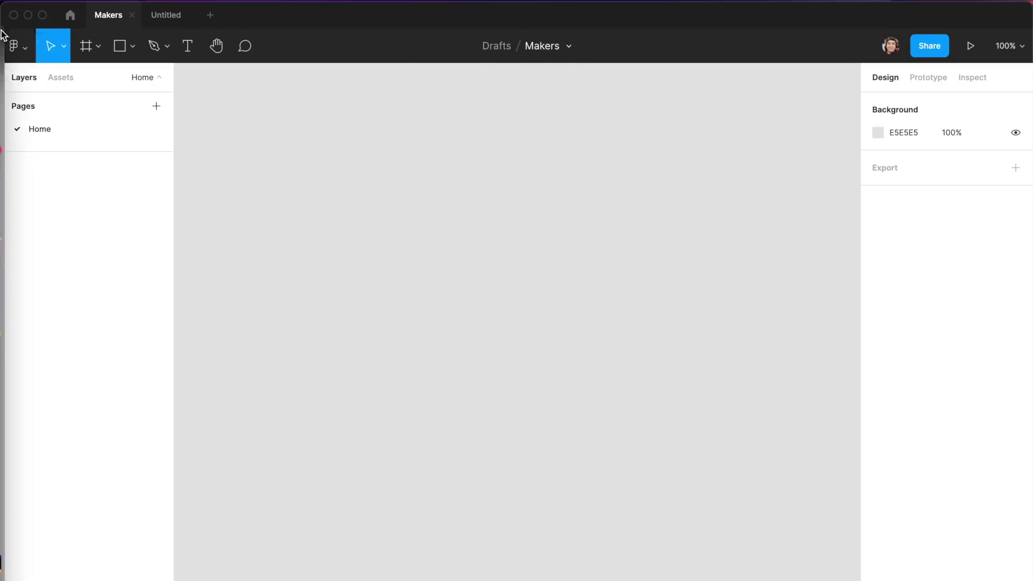
click(80, 17)
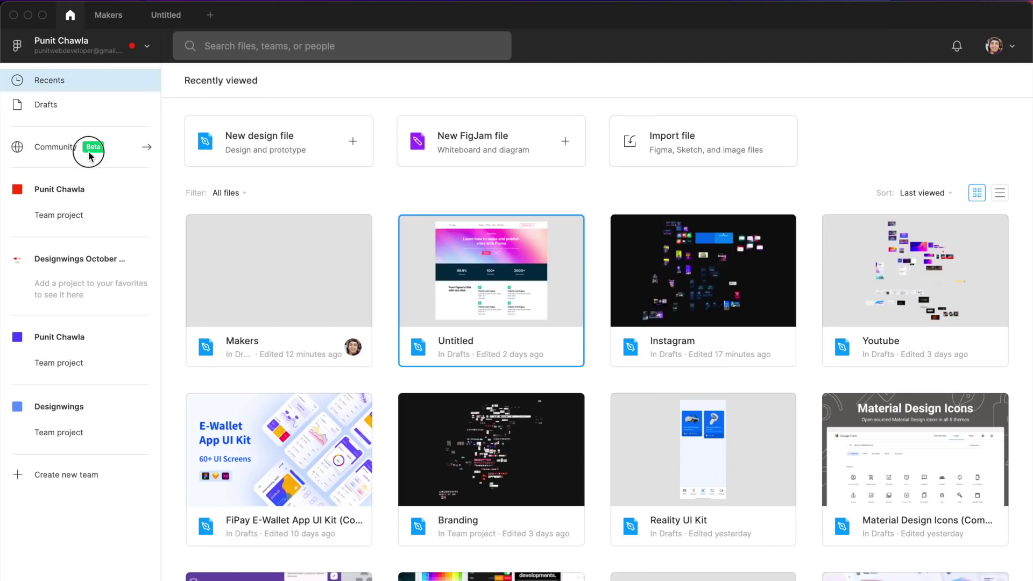
click(89, 150)
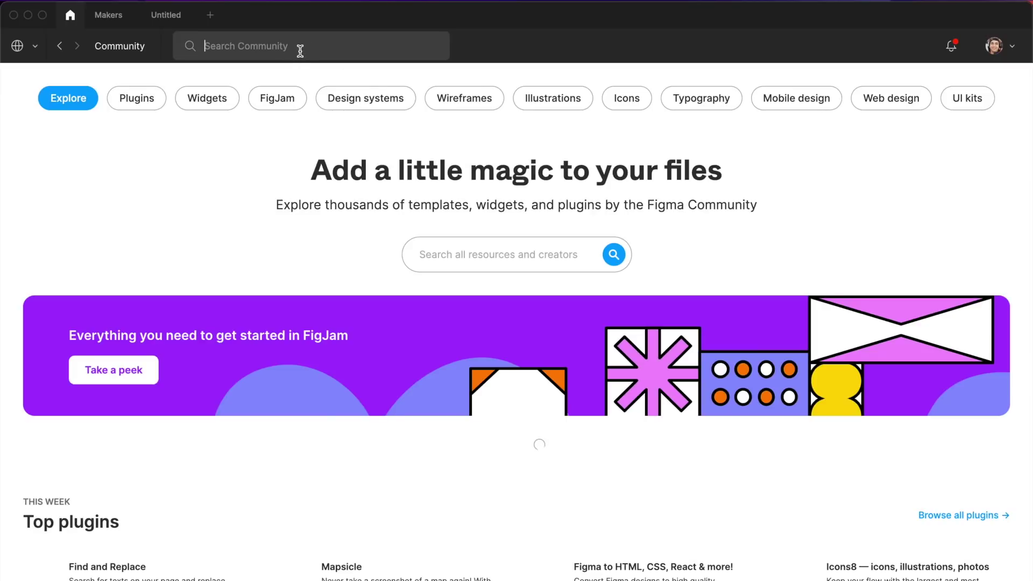
text(makers)
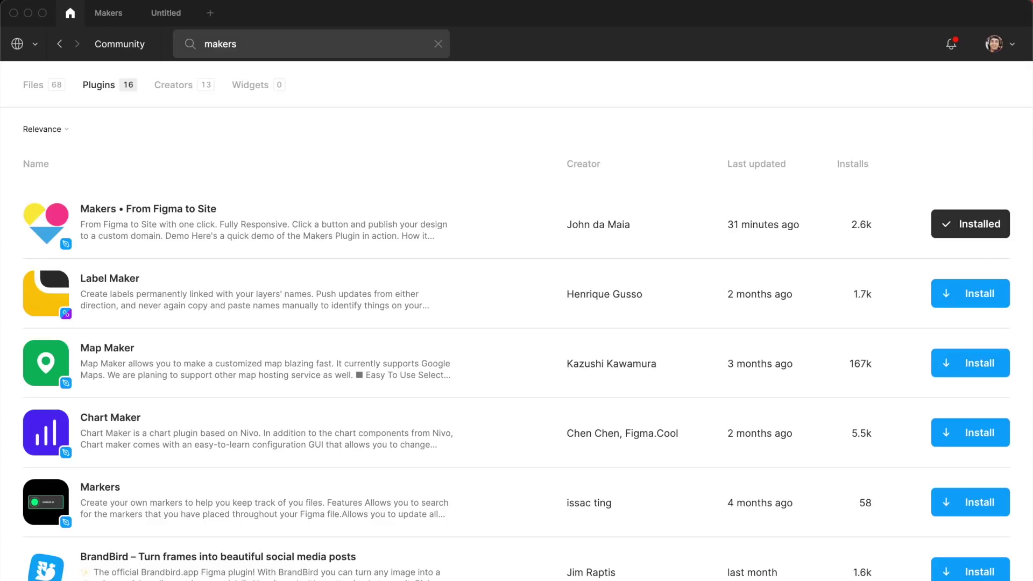
click(103, 16)
click(592, 249)
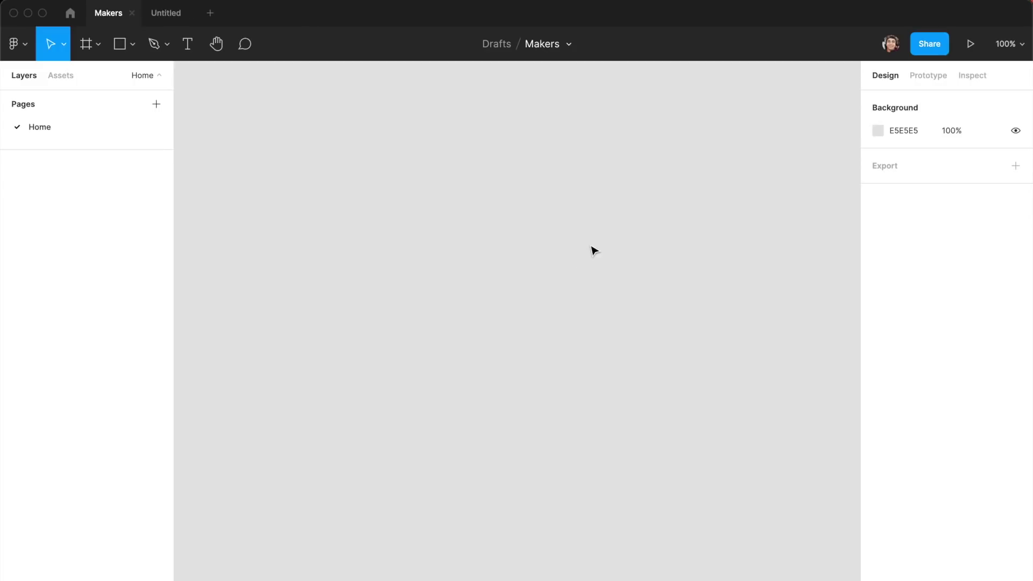
key(super+slash)
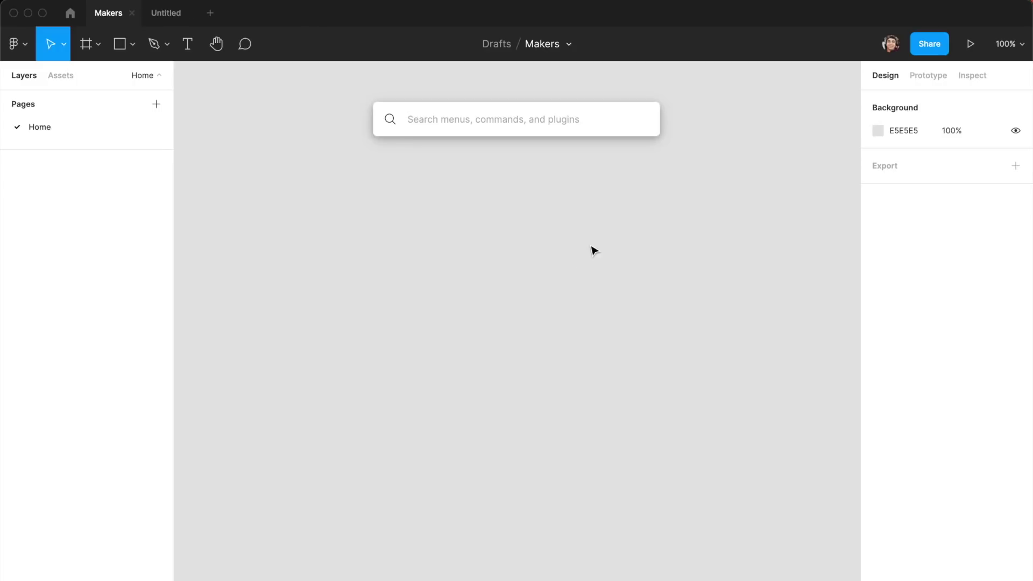
Step: Run the Makers From Figma to Site plugin and create a new Untitled Site Page
text(makers)
click(491, 152)
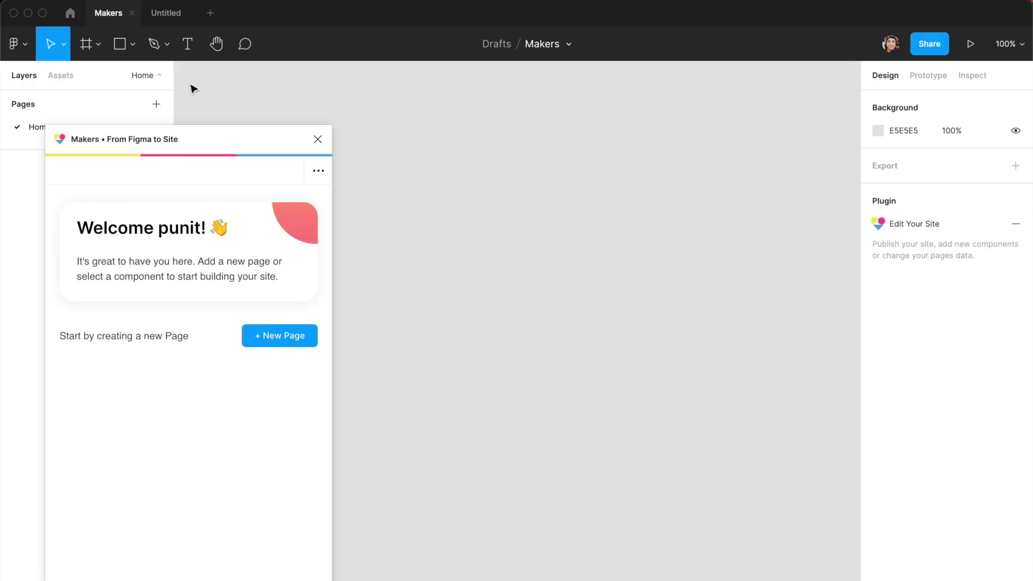
drag(185, 138, 210, 99)
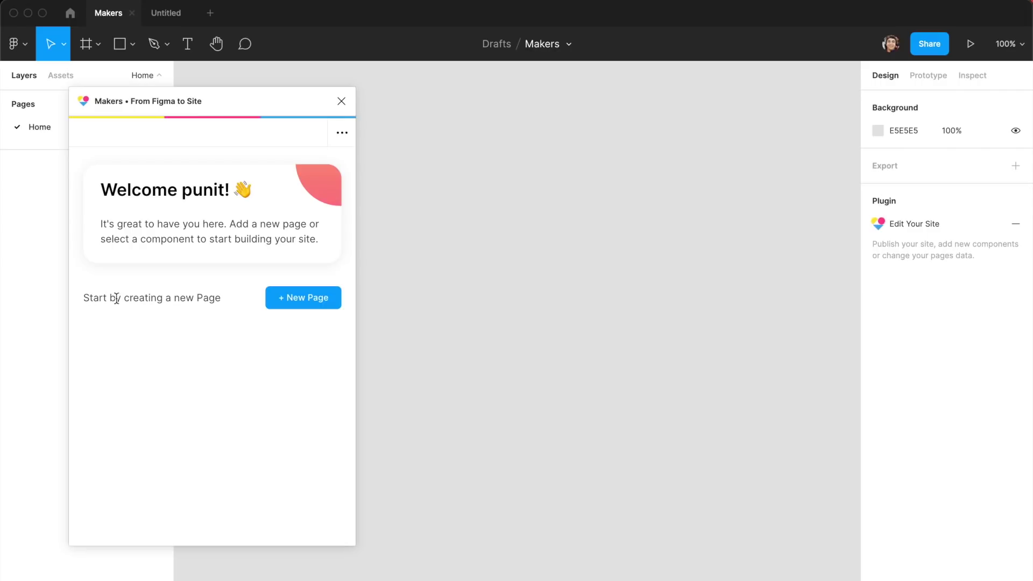
drag(216, 106, 242, 133)
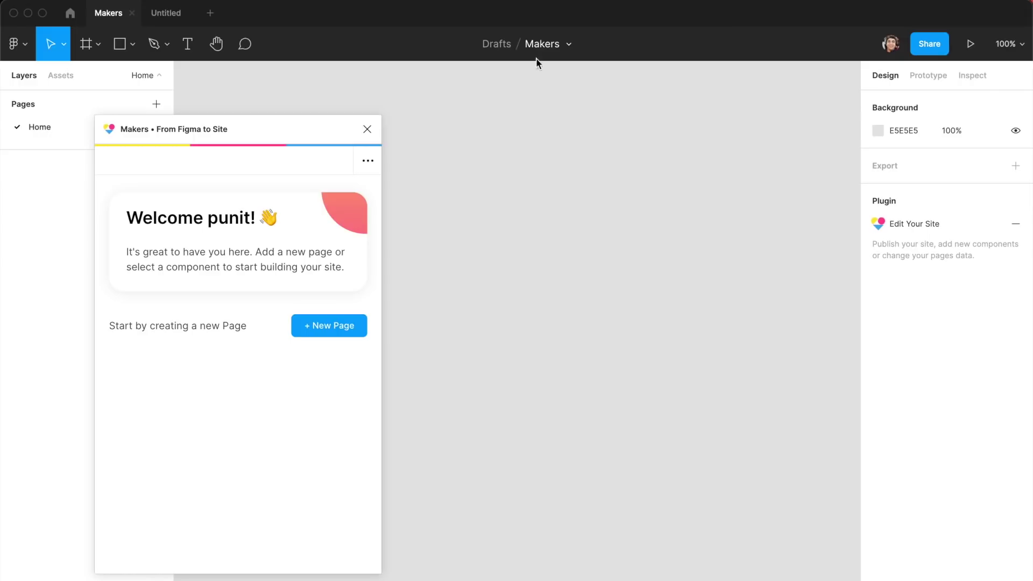
click(314, 334)
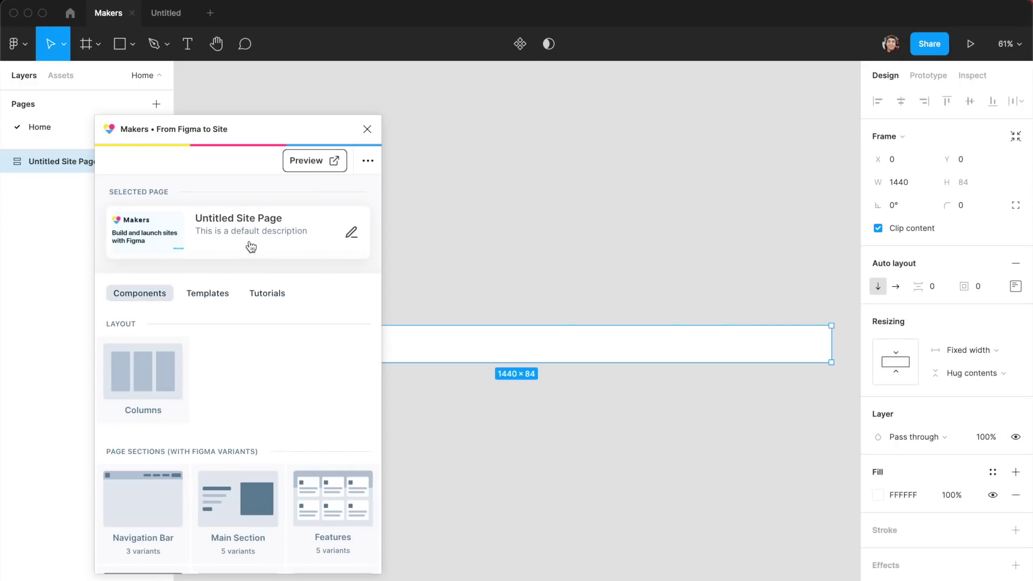
Step: Retitle the site page 'Makers', keeping the default description, and save the details
click(348, 233)
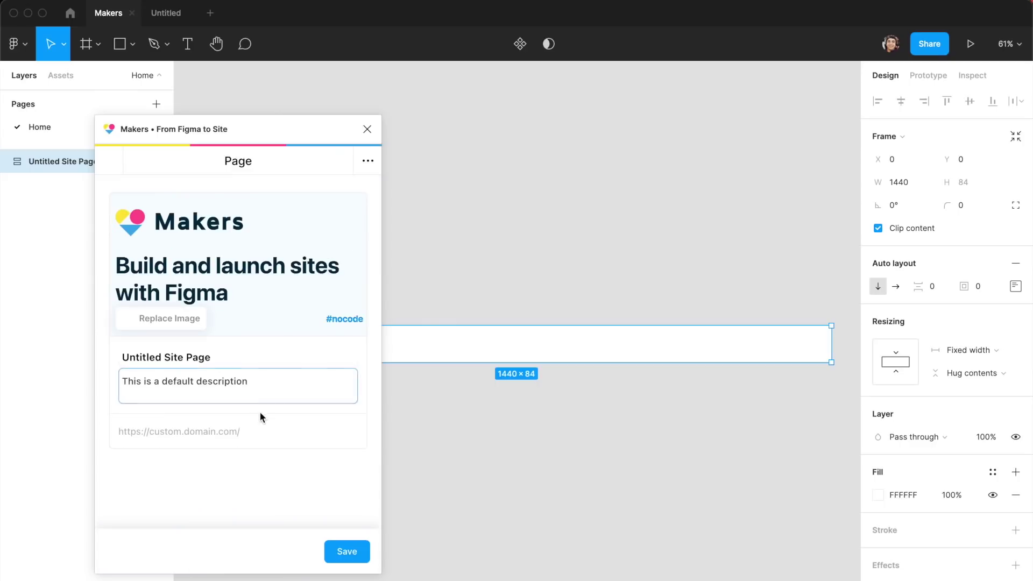
triple_click(241, 358)
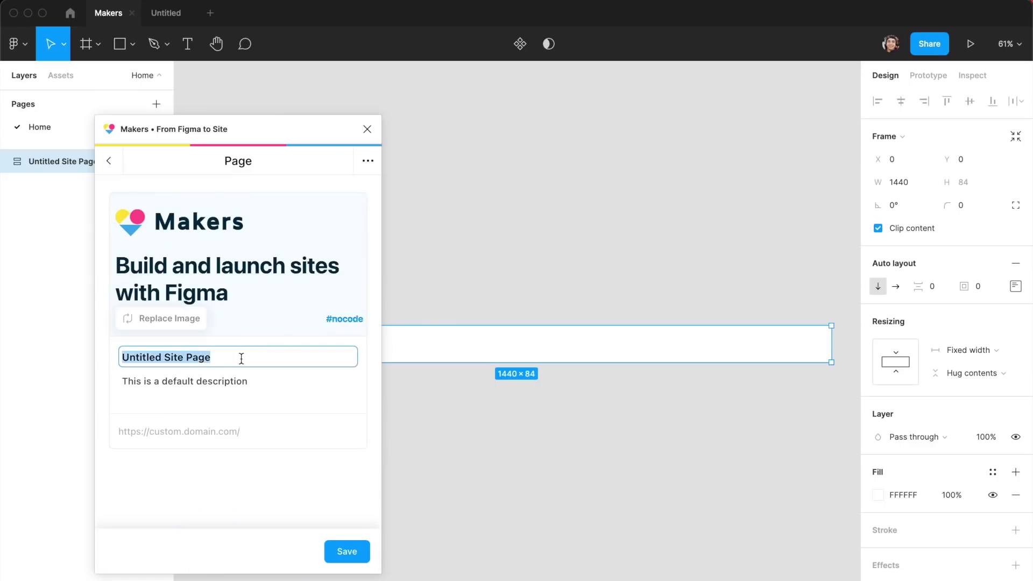
text(Makers)
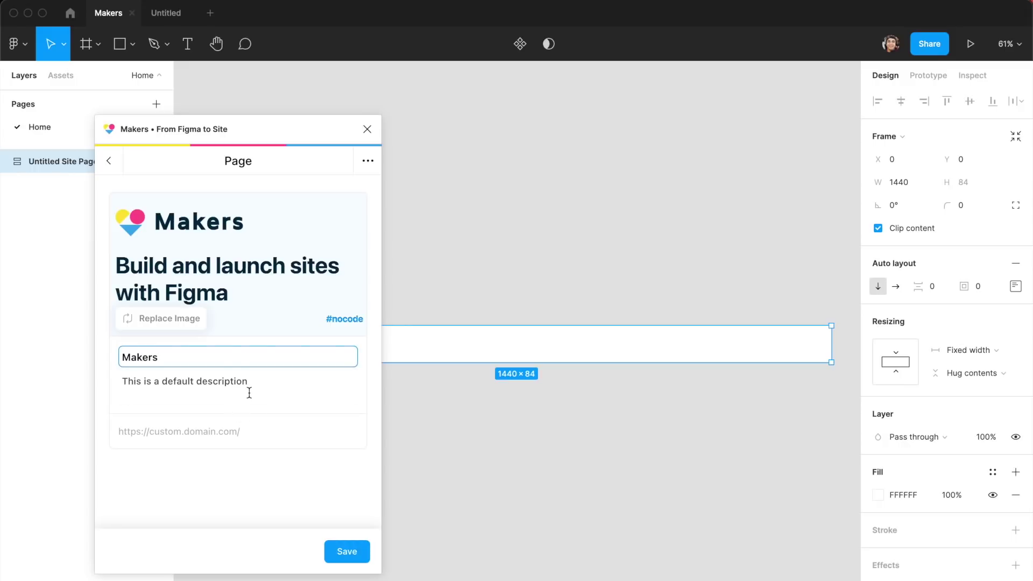
triple_click(249, 380)
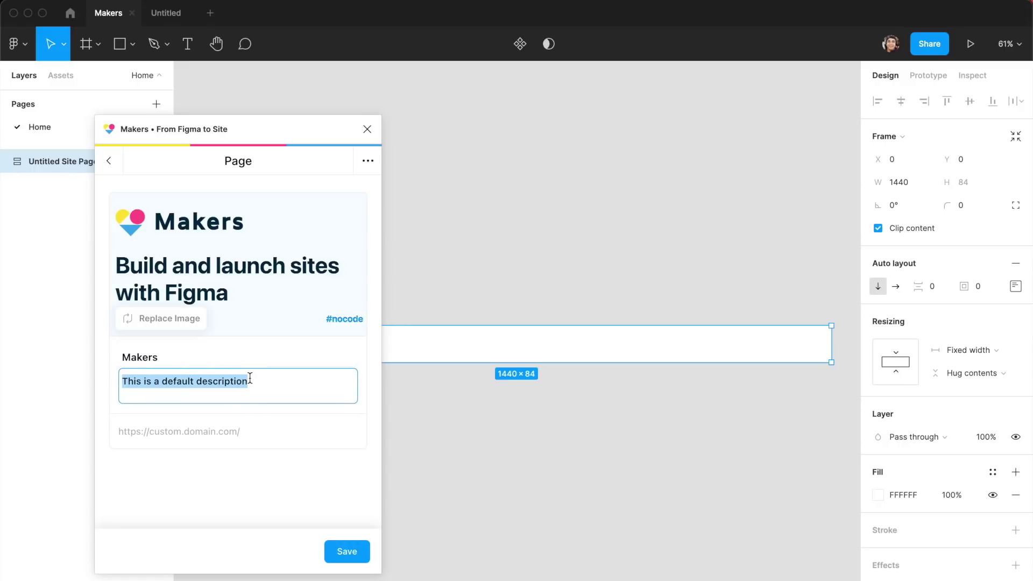
key(Return)
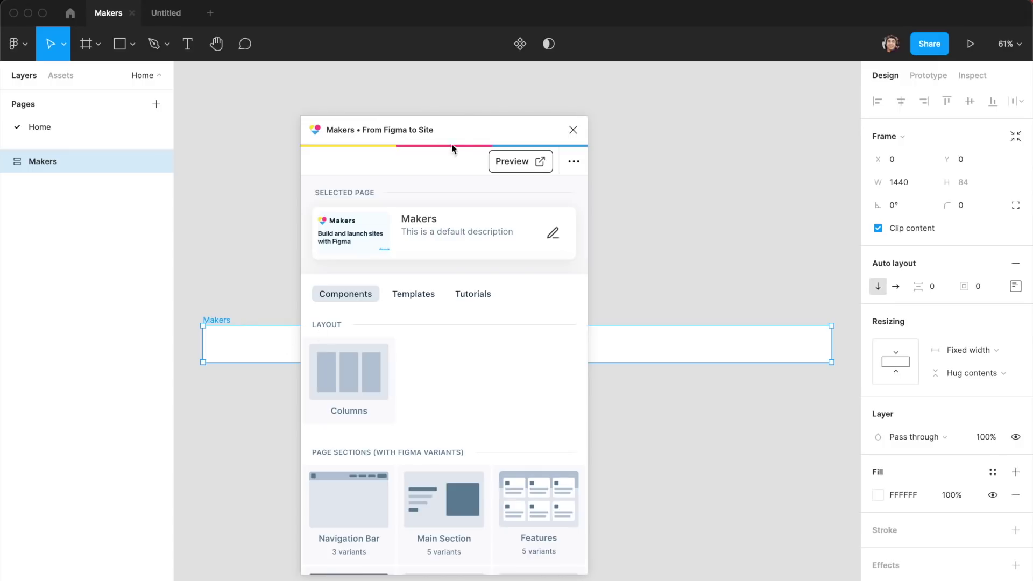
drag(452, 148, 582, 94)
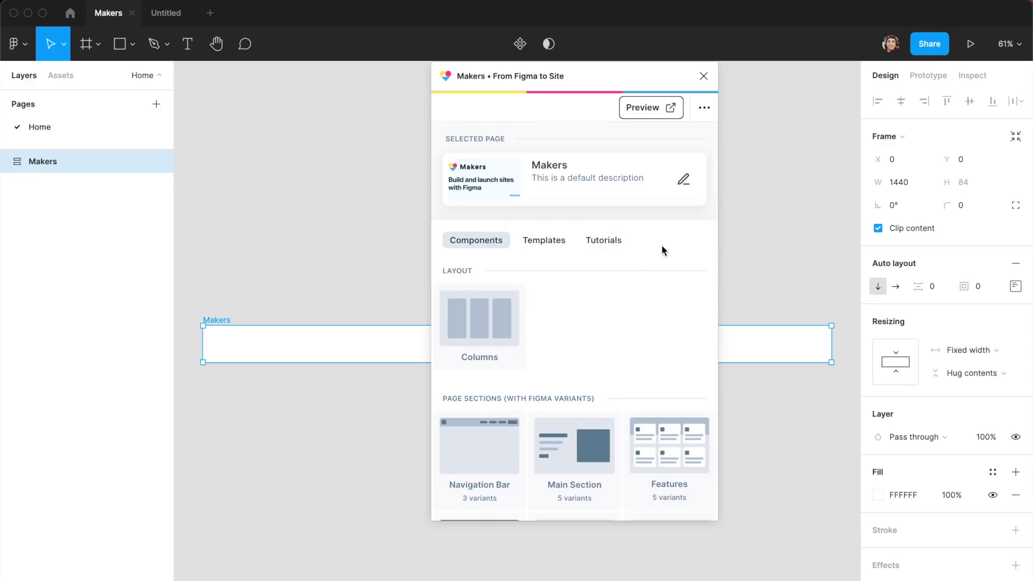
Step: Browse the plugin's Tutorials and Templates, open the Pooja portfolio template in Community, then return to the Makers file
click(605, 244)
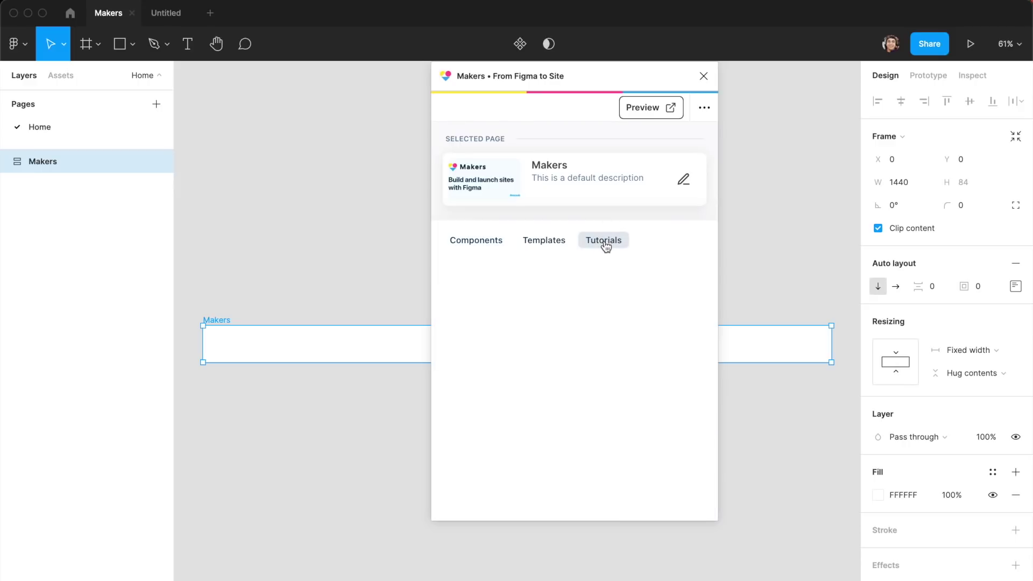
click(539, 245)
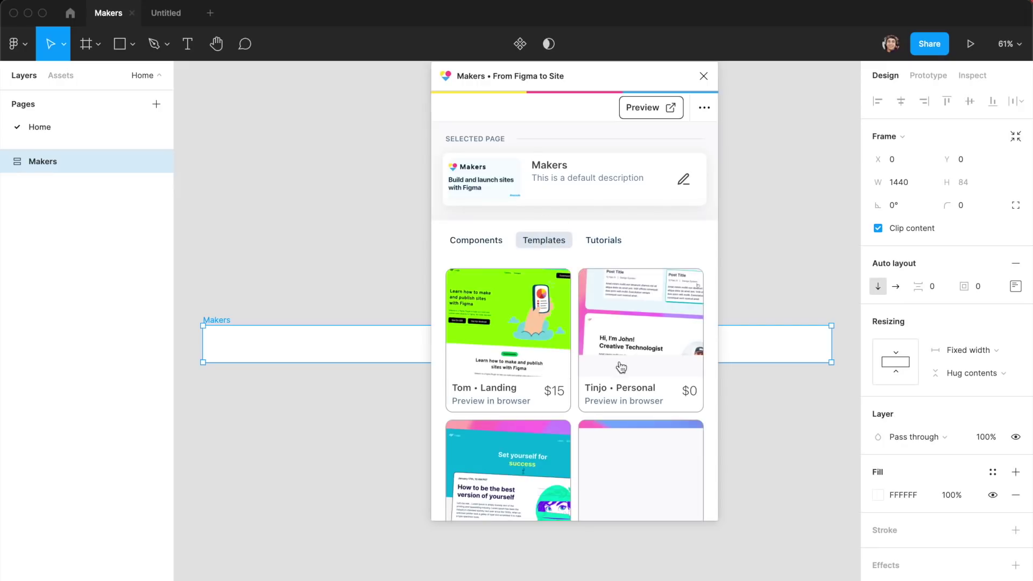
scroll(647, 315, down, 4)
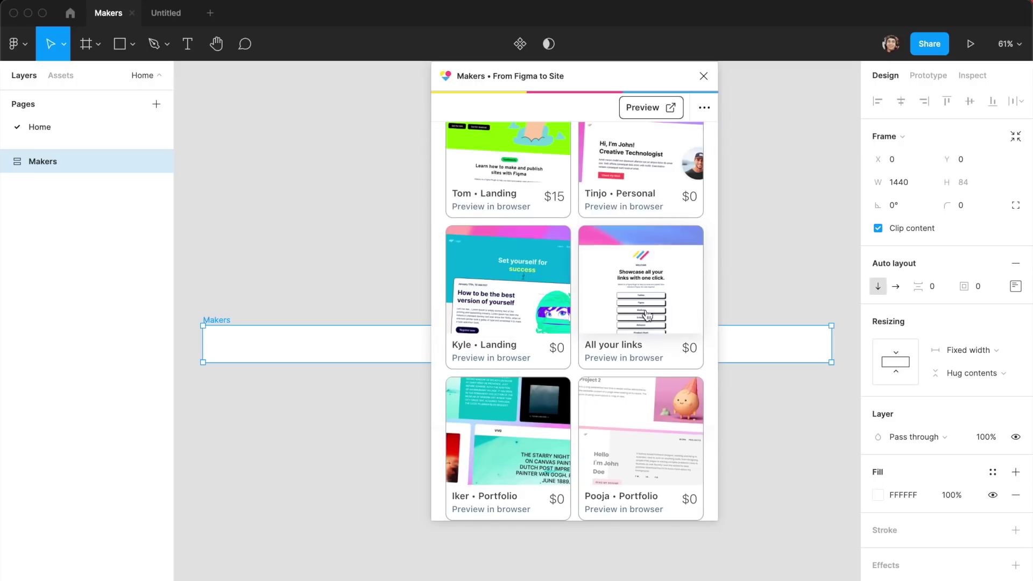
scroll(647, 315, down, 3)
scroll(521, 334, down, 4)
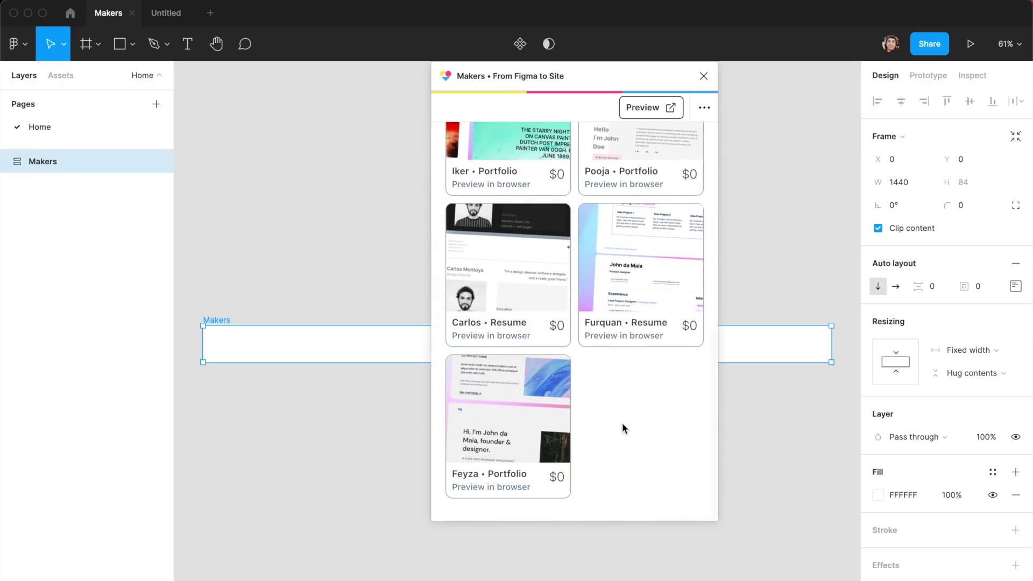
scroll(592, 398, up, 5)
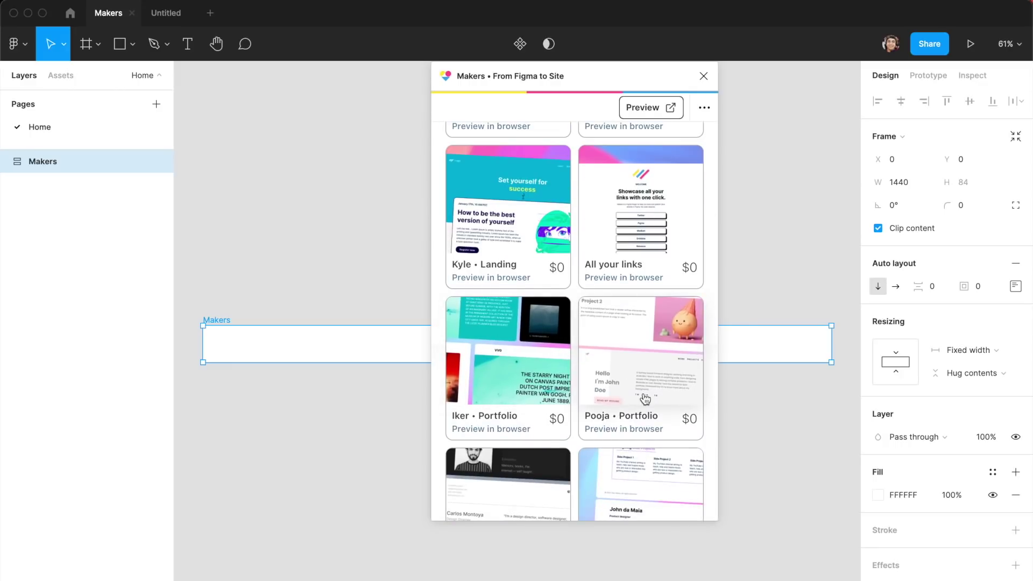
click(652, 353)
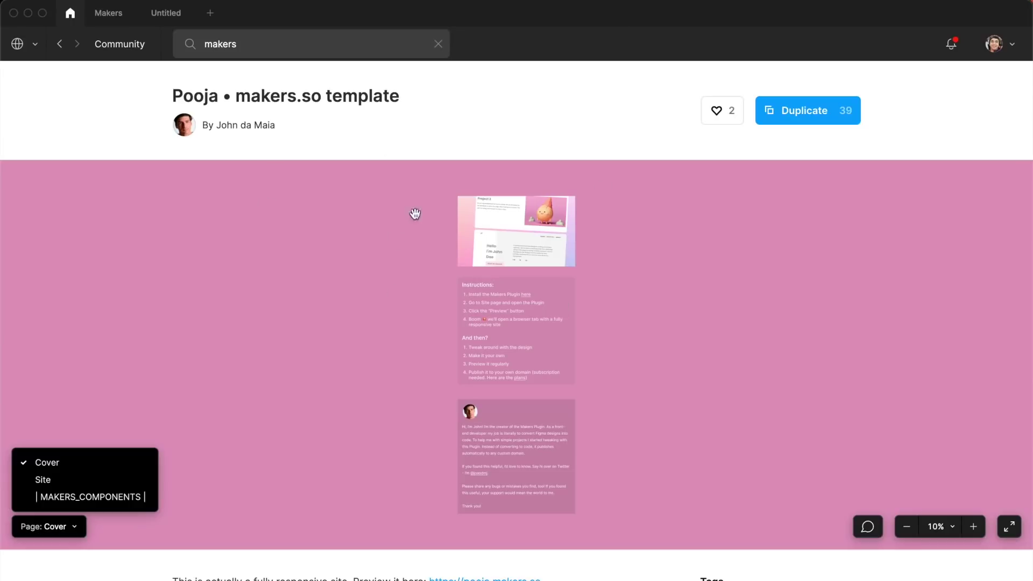
click(108, 13)
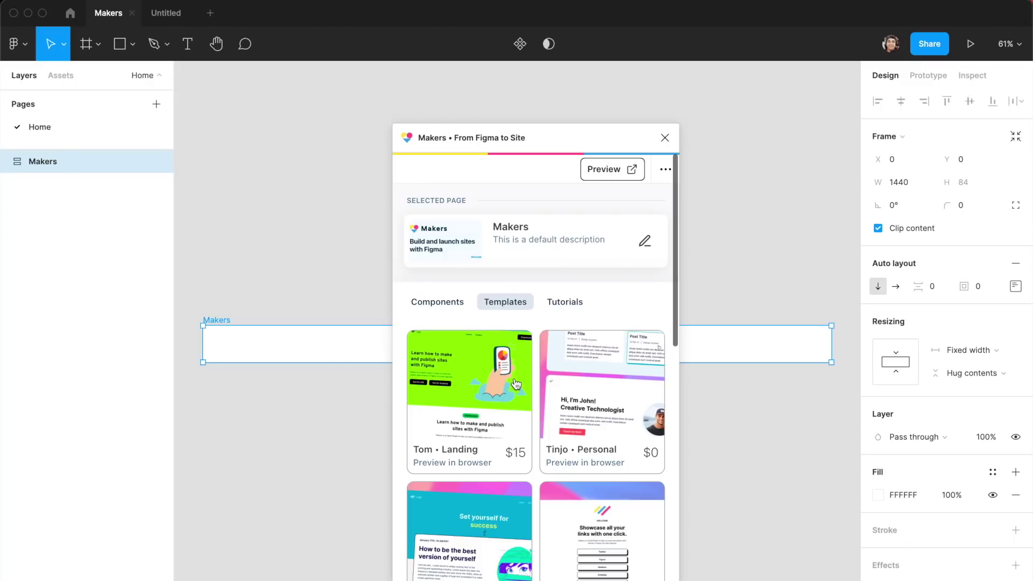
Step: Insert a Main Section hero block into the Makers page from the plugin's components list
click(444, 302)
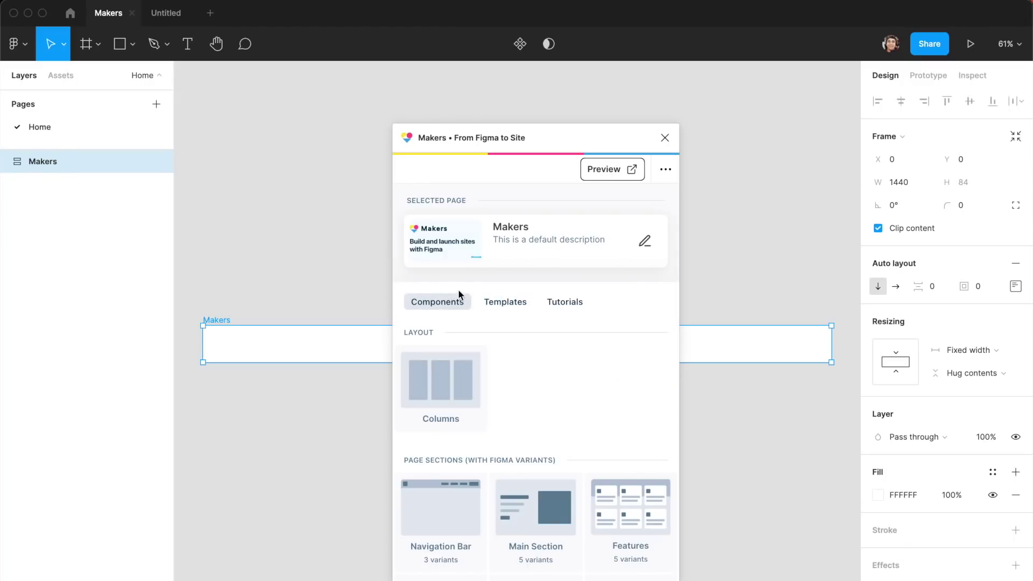
drag(553, 145, 187, 145)
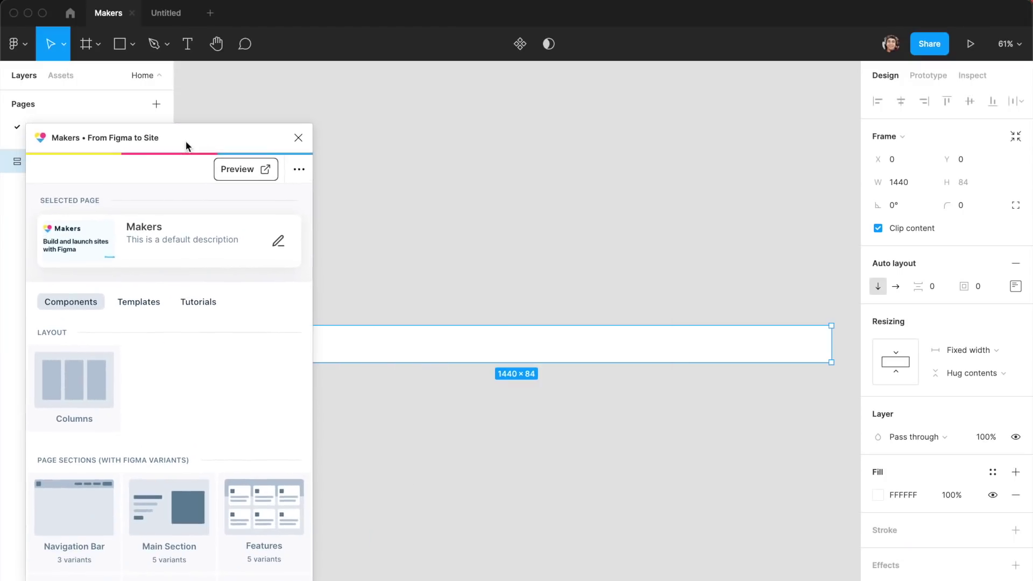
scroll(224, 435, down, 5)
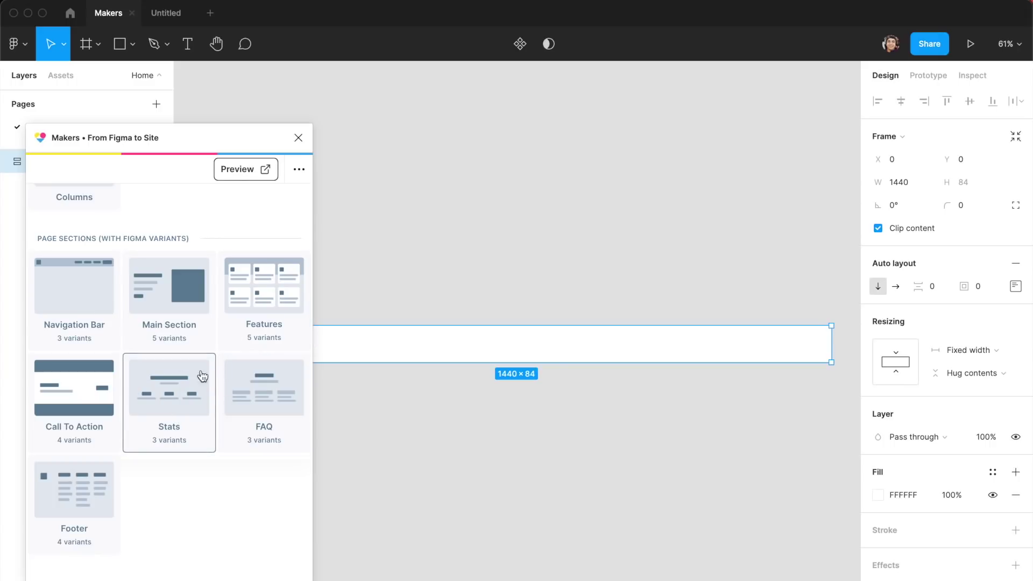
click(175, 308)
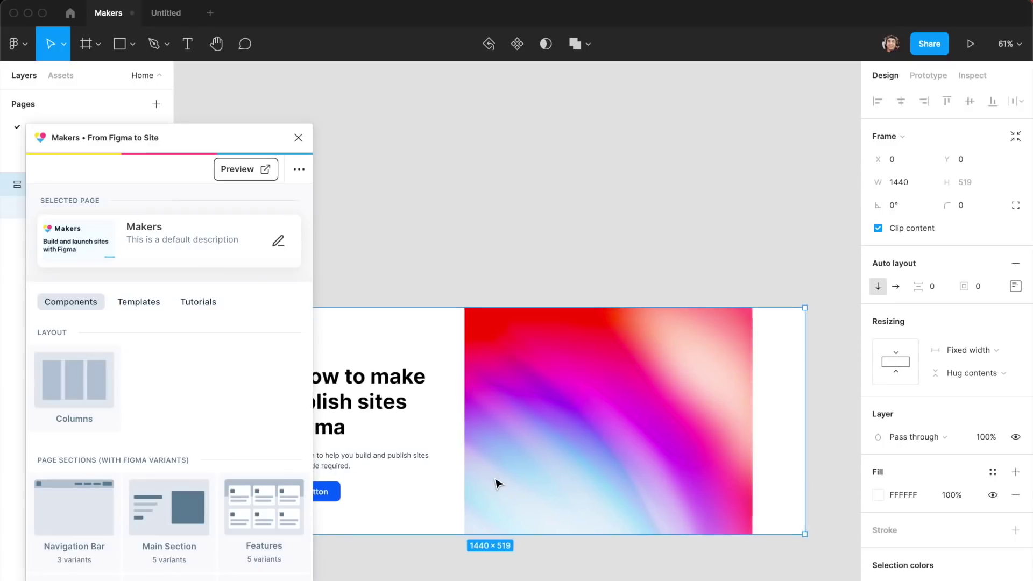
Step: Select the MAKERS_MAIN hero section to show its node settings
scroll(498, 482, left, 5)
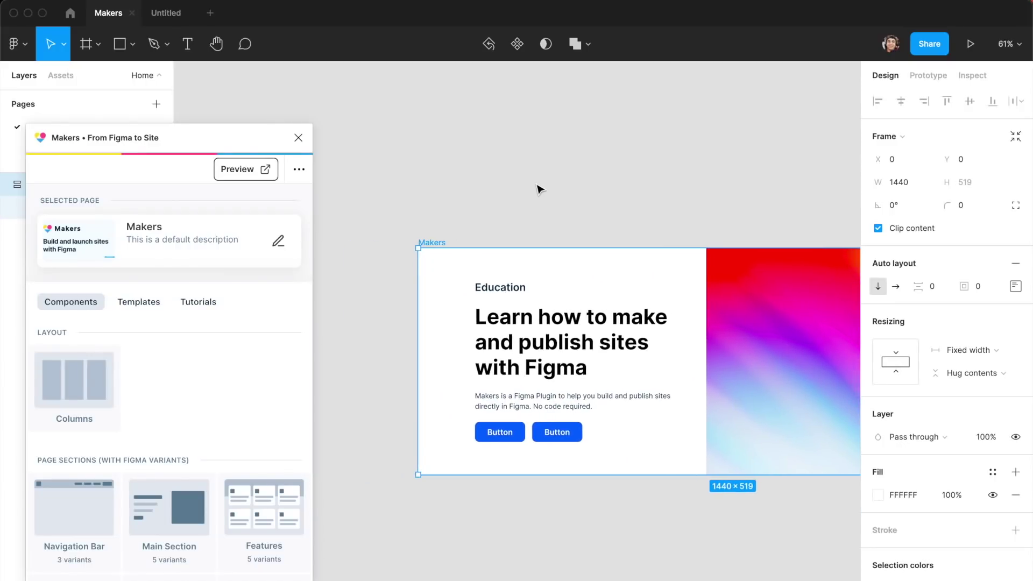
scroll(540, 189, right, 3)
click(592, 367)
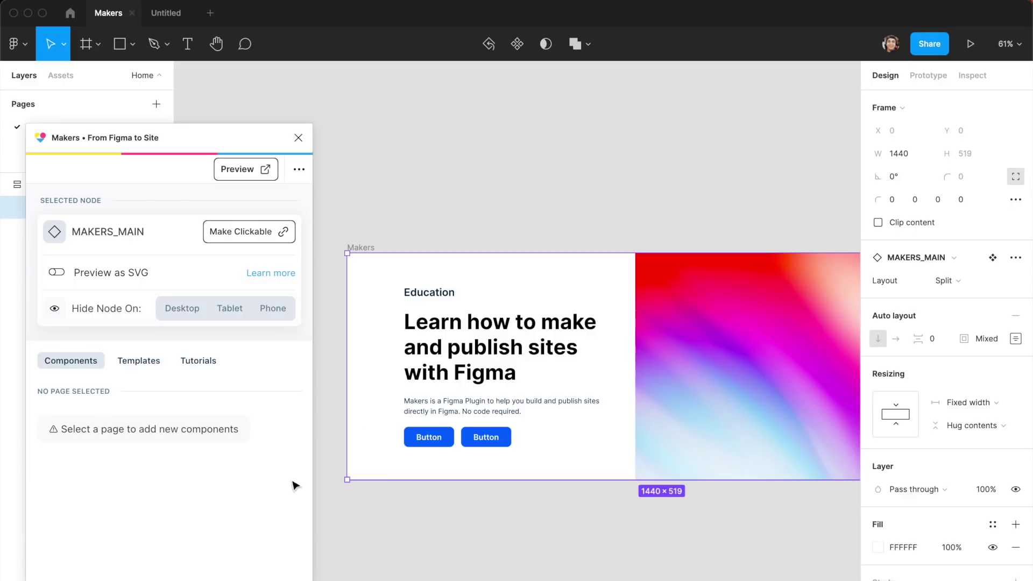
scroll(731, 455, right, 2)
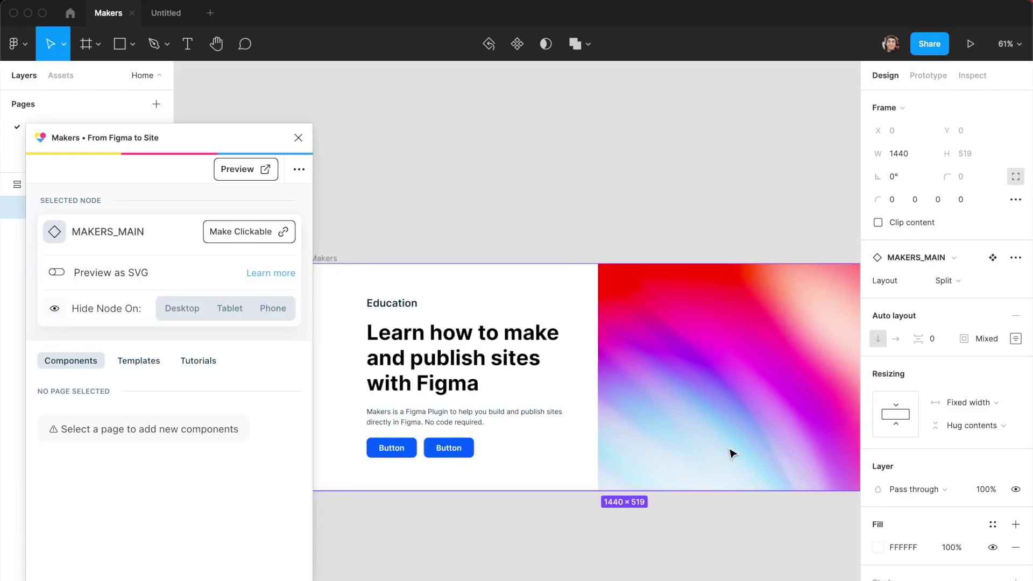
scroll(425, 422, left, 3)
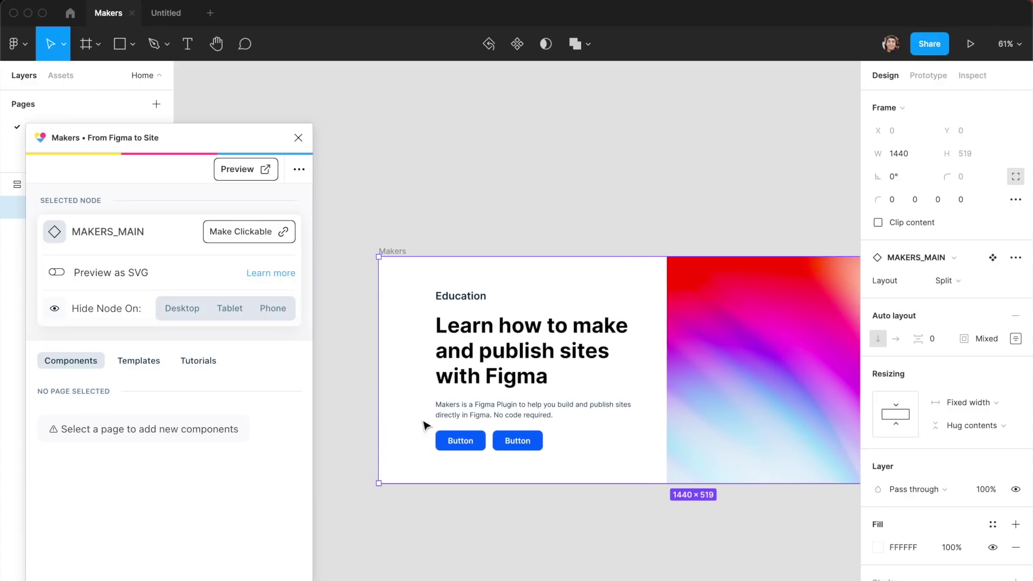
Step: Drill through the hero's container, Text Side and buttons group to select the first MAKERS_BUTTON
double_click(479, 455)
double_click(483, 444)
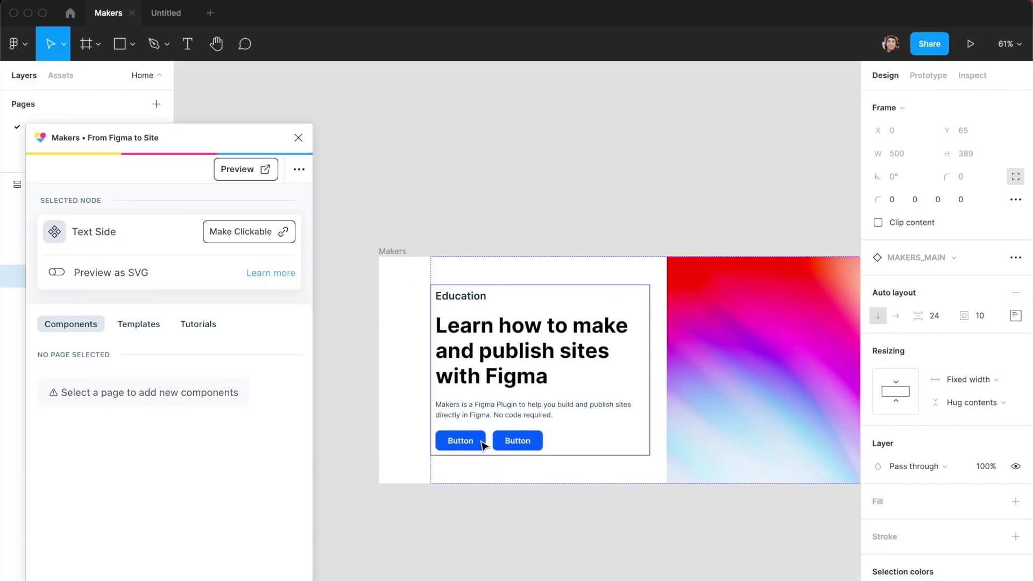
double_click(482, 444)
double_click(482, 444)
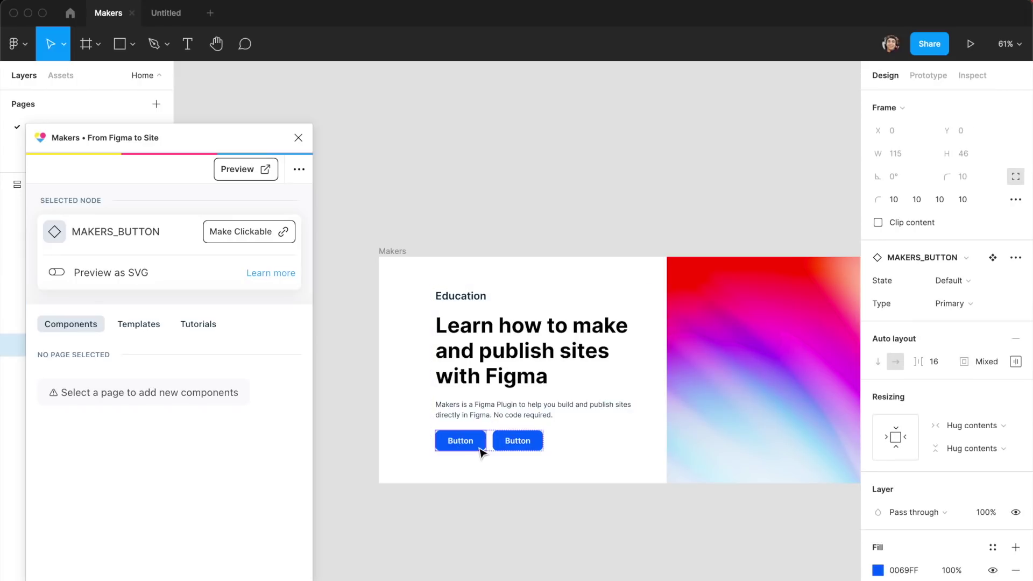
scroll(487, 439, up, 4)
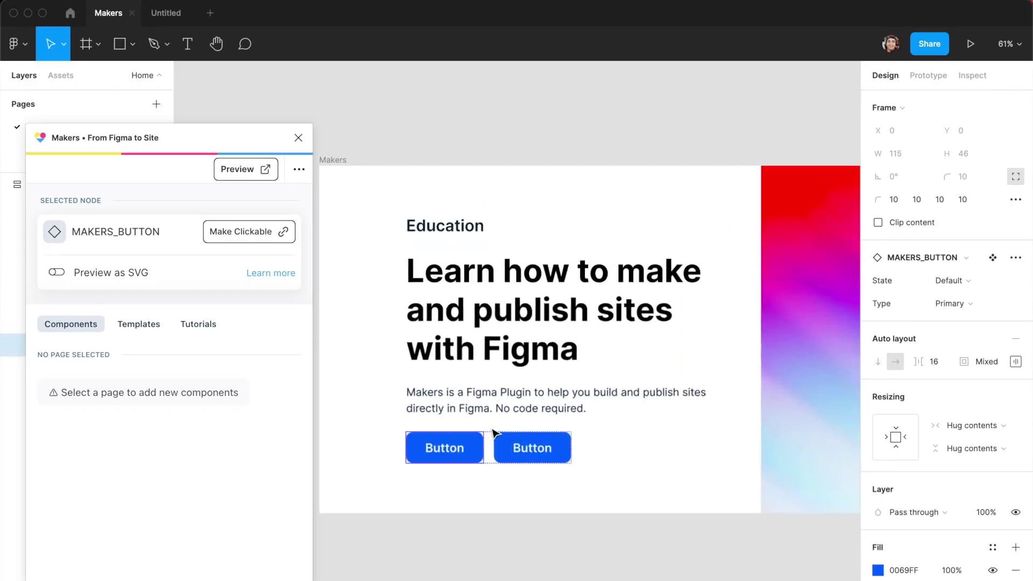
Step: Open Make Clickable and review the external URL field and the Select Page list
click(279, 235)
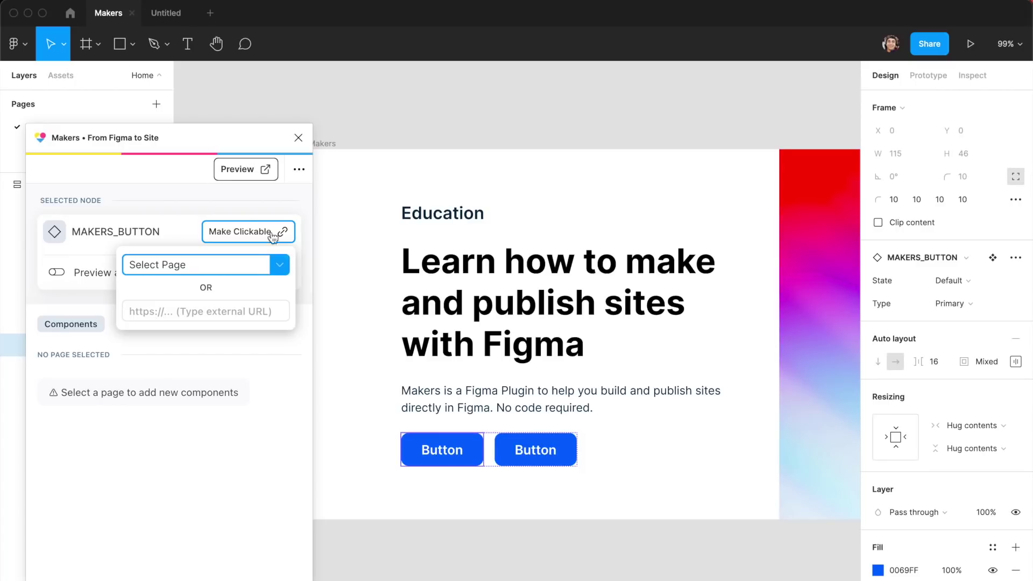
click(279, 236)
click(279, 235)
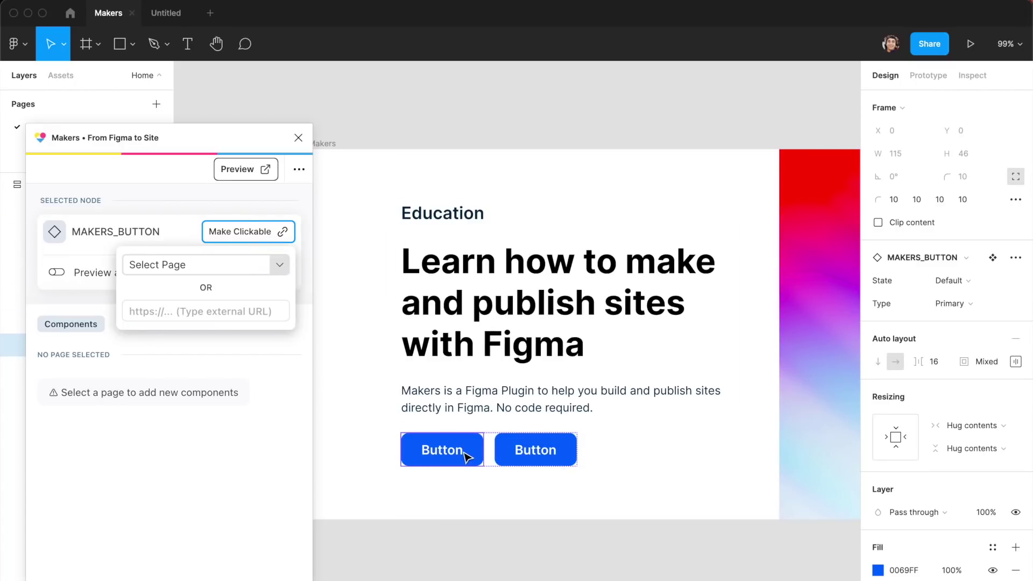
click(157, 309)
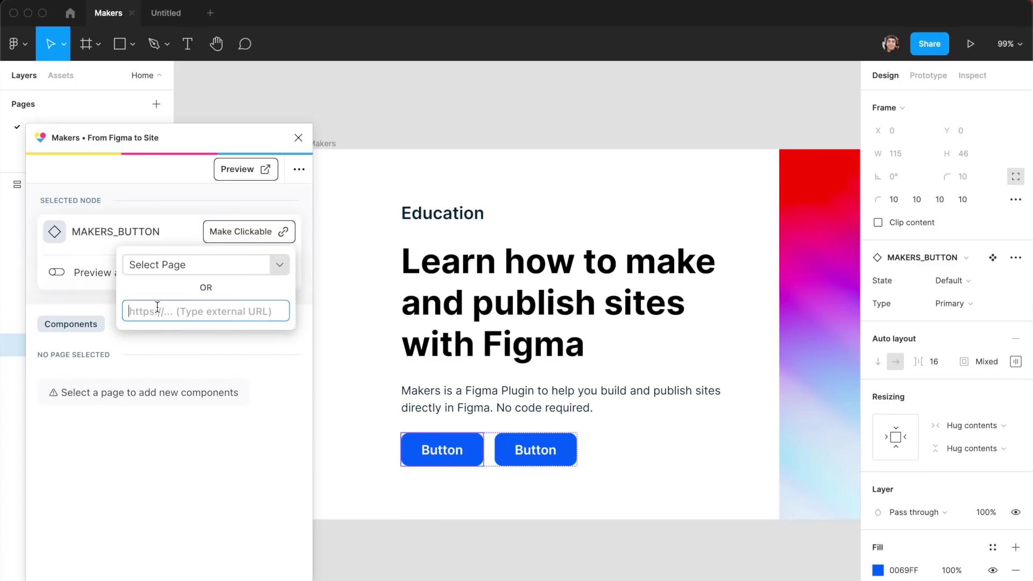
click(281, 271)
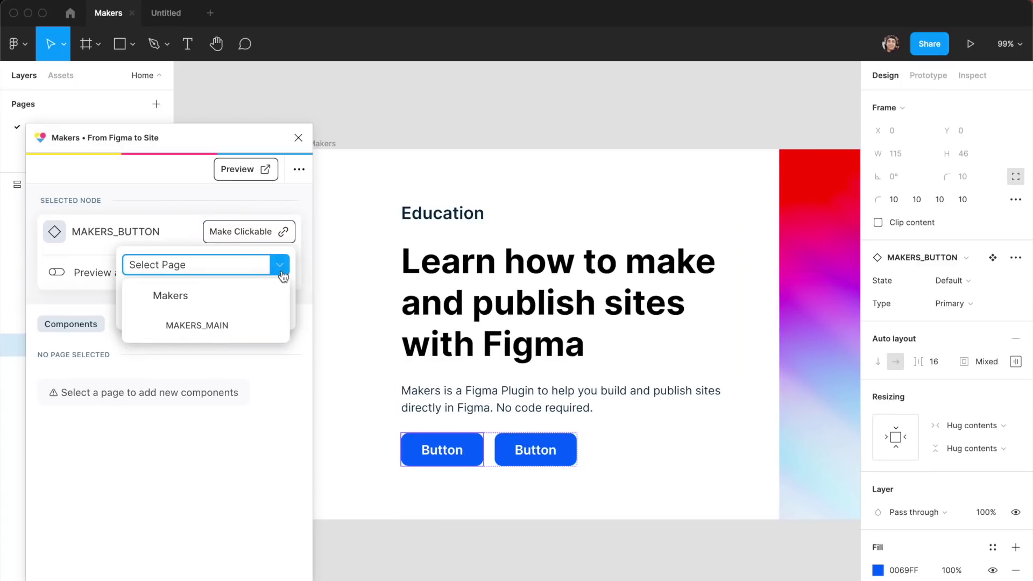
click(281, 274)
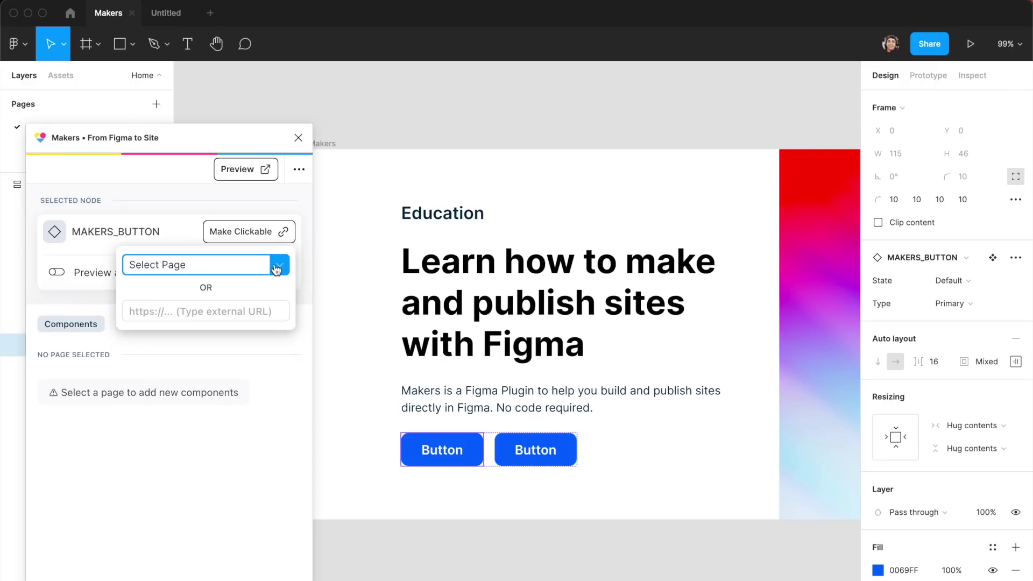
click(275, 269)
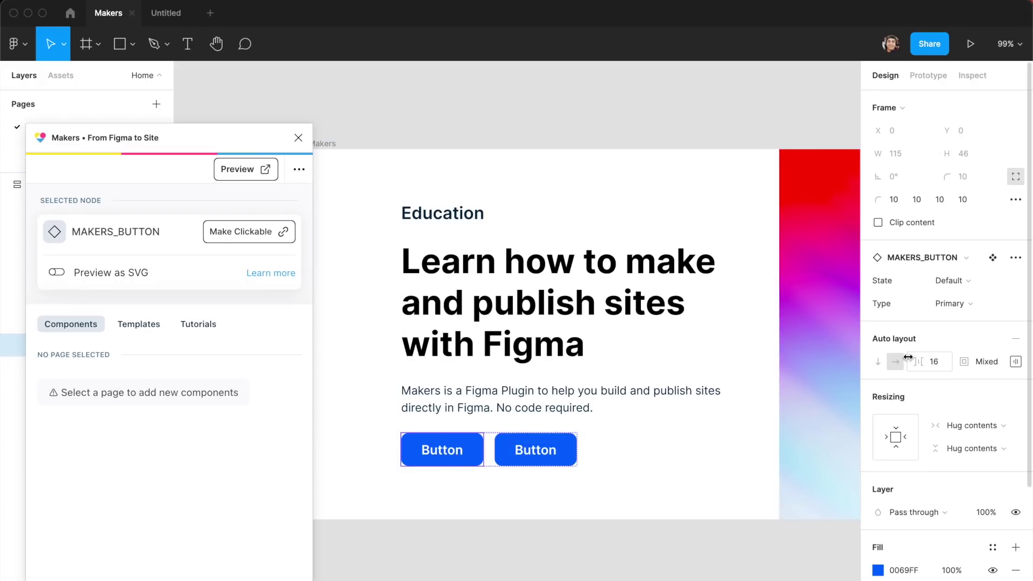
Step: Inspect the button's padding settings and State options, leaving it on Default
click(1015, 361)
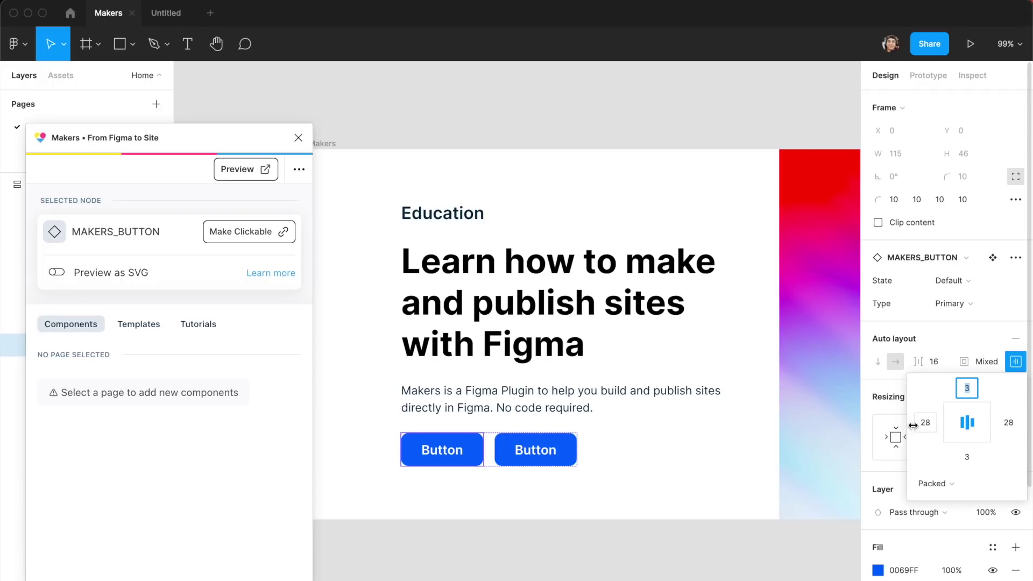
click(1015, 361)
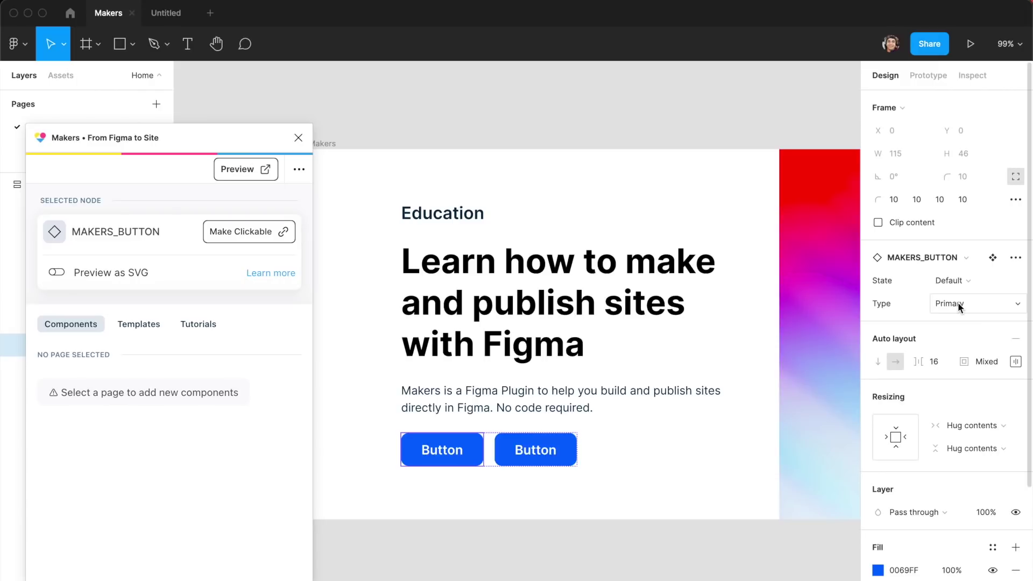
click(1015, 362)
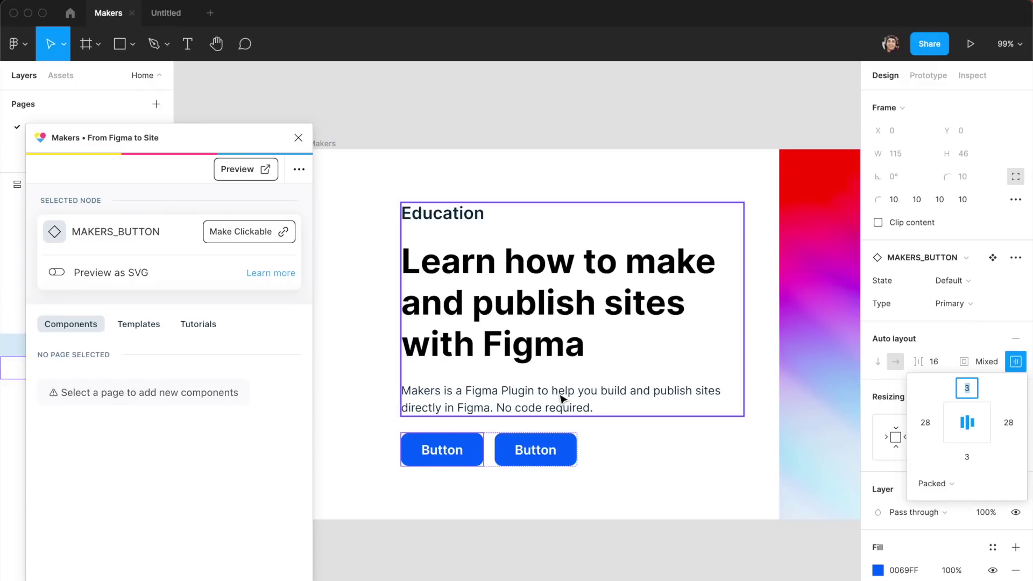
click(960, 283)
click(964, 281)
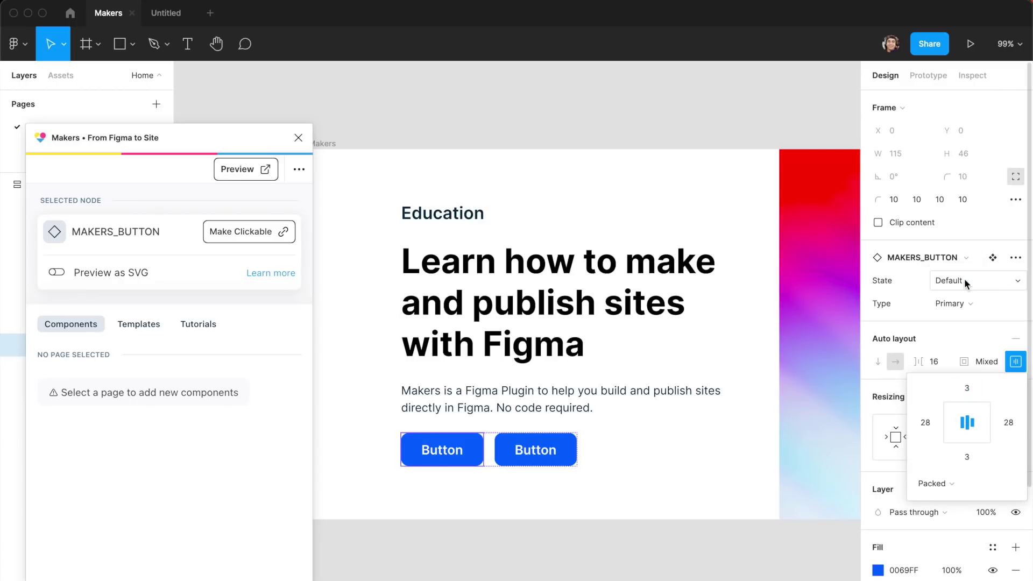
click(1015, 361)
Step: Set the first hero button's State to Hover and go to the MAKERS_BUTTON main component
click(950, 279)
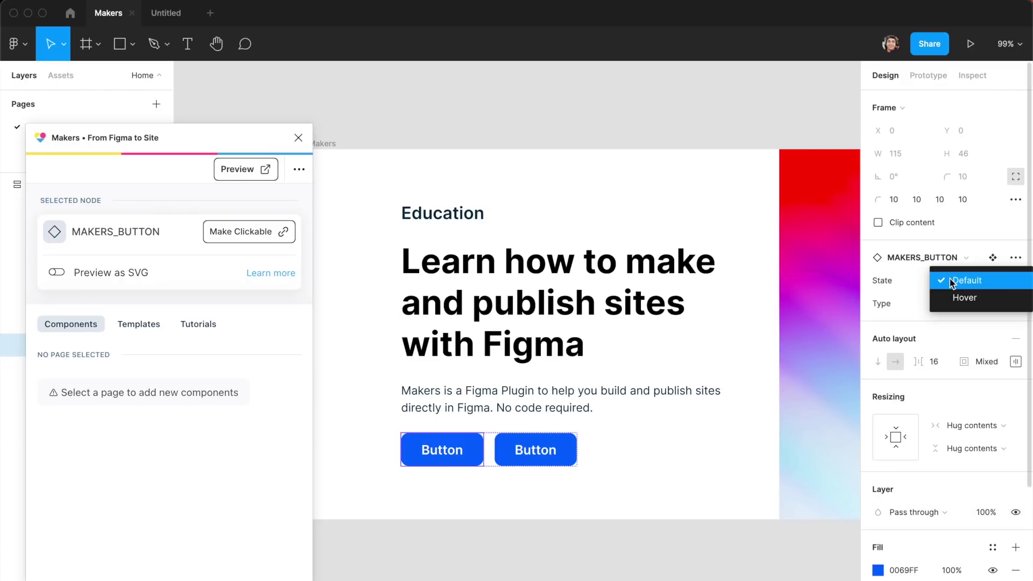
click(962, 298)
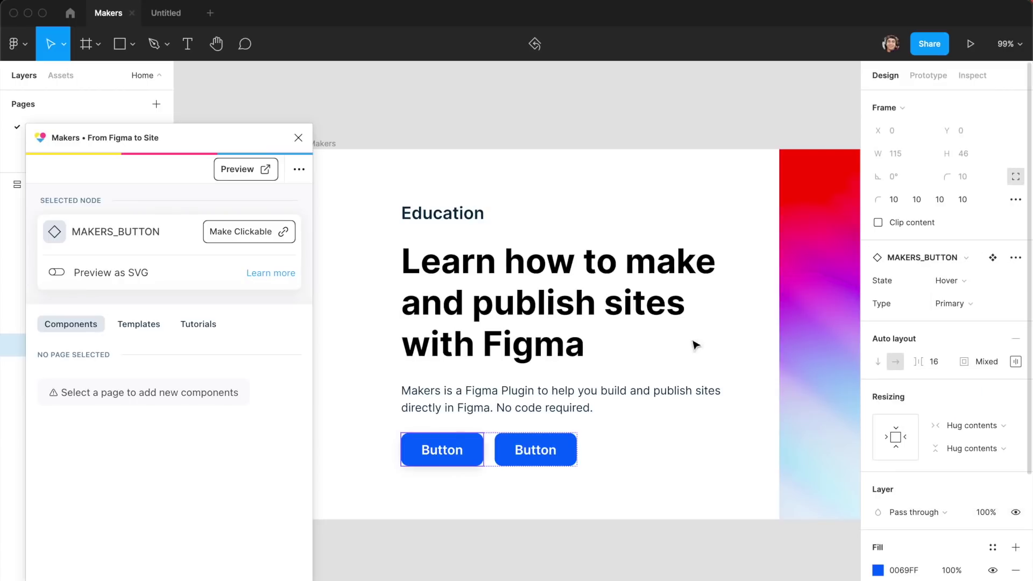
scroll(436, 442, up, 5)
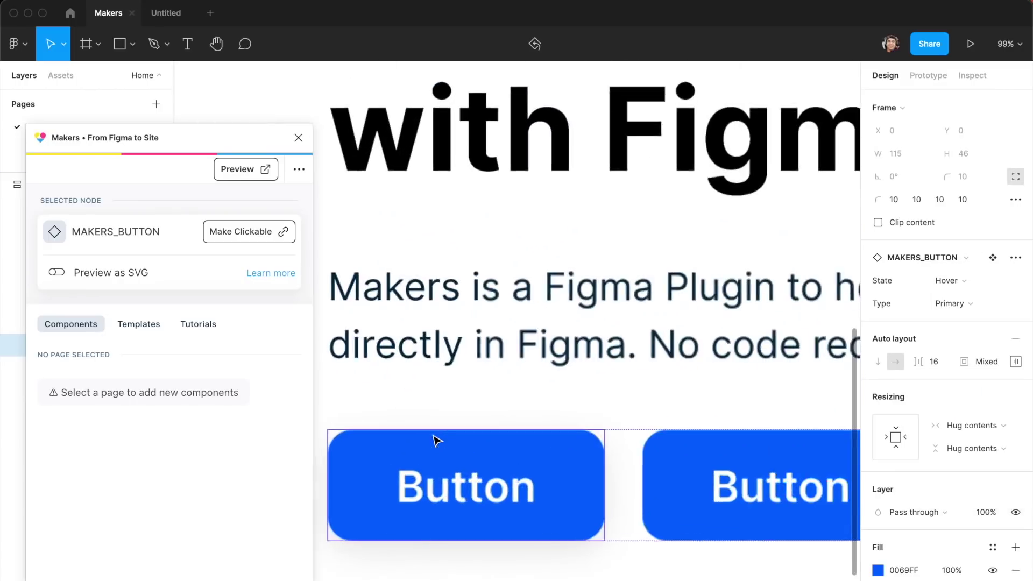
click(967, 281)
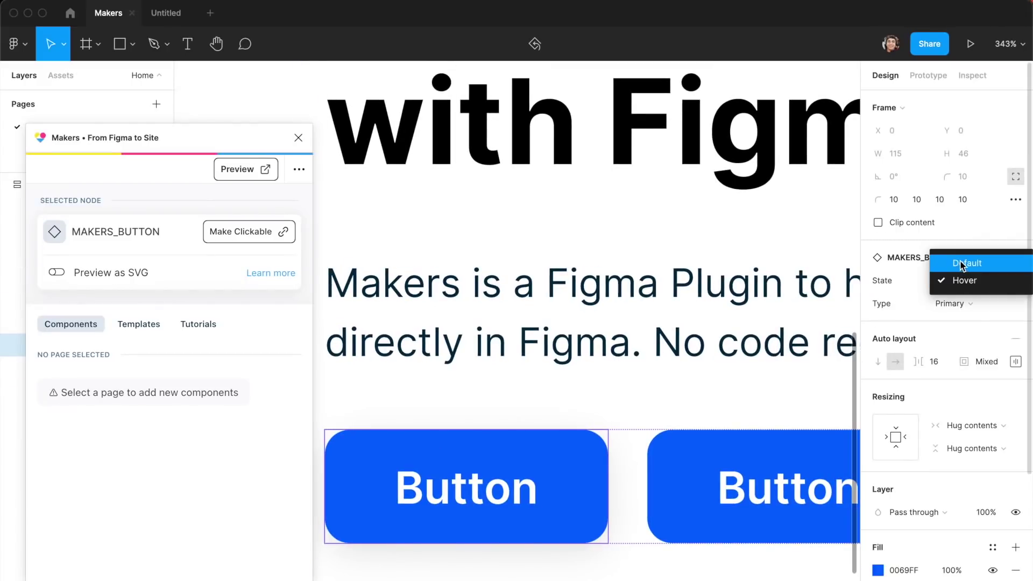
click(962, 263)
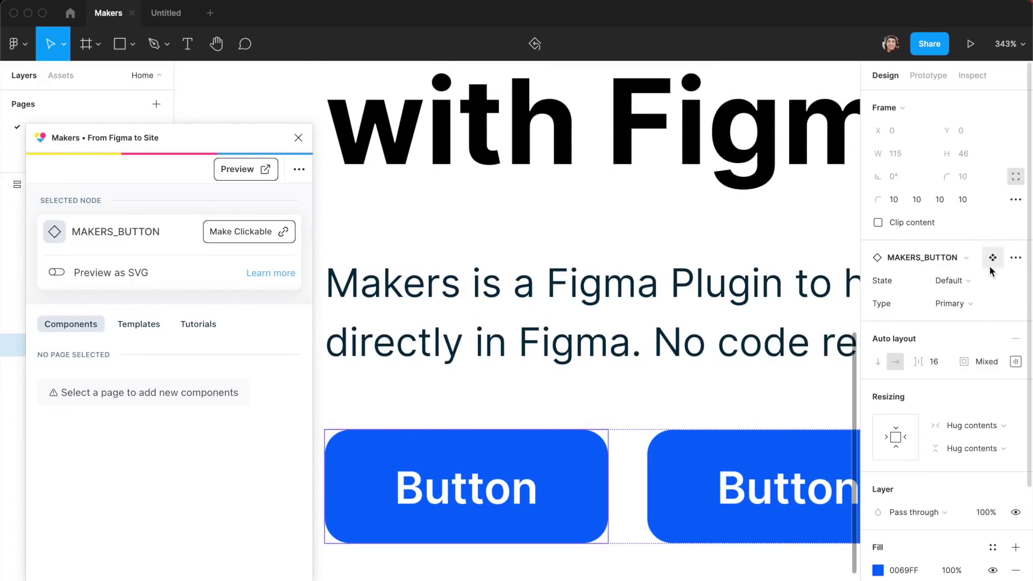
click(967, 280)
click(963, 295)
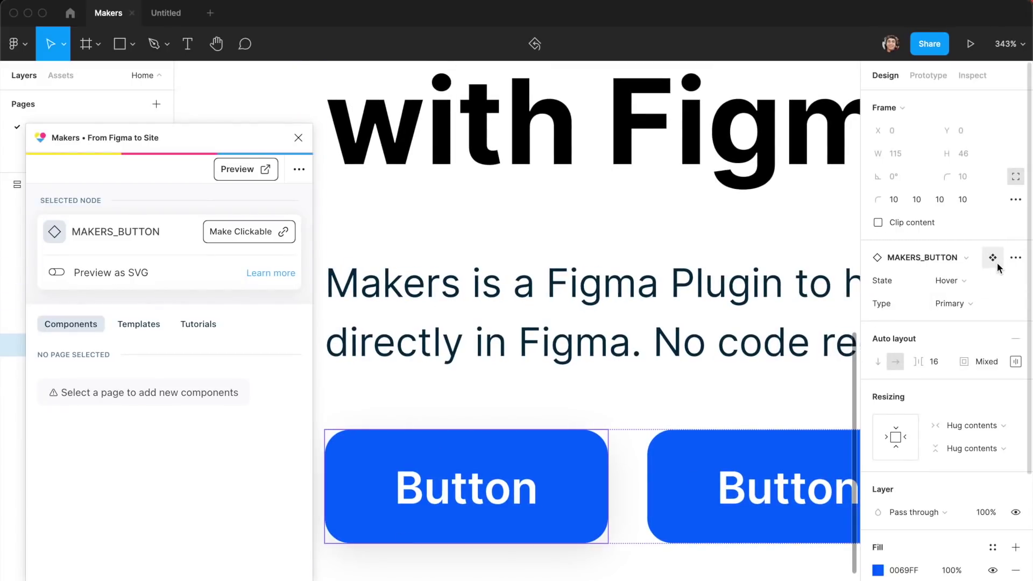
click(993, 259)
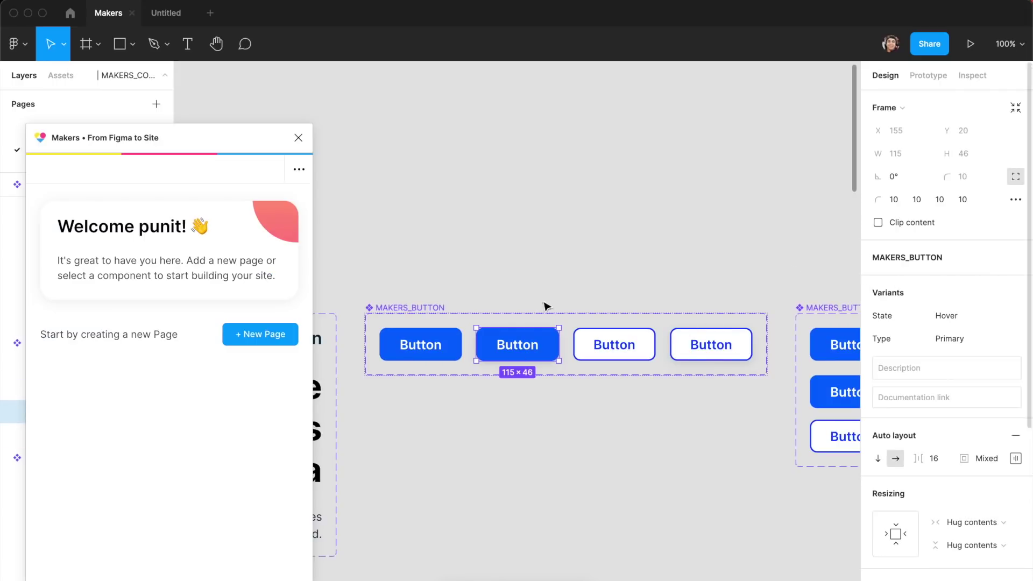
Step: Return from MAKERS_COMPONENTS to the Home page, keeping the plugin window off the design
scroll(436, 361, left, 7)
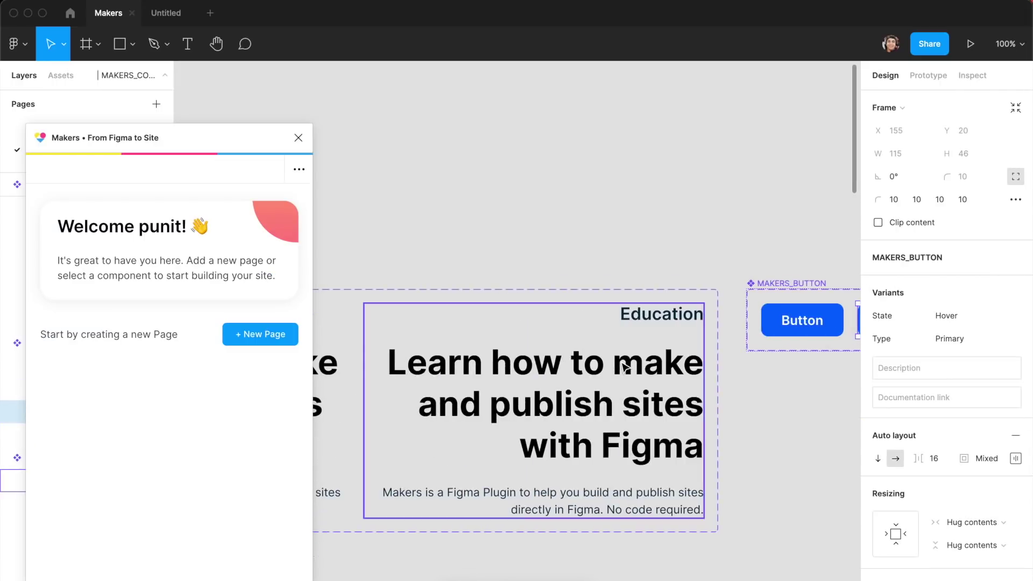
scroll(624, 368, right, 20)
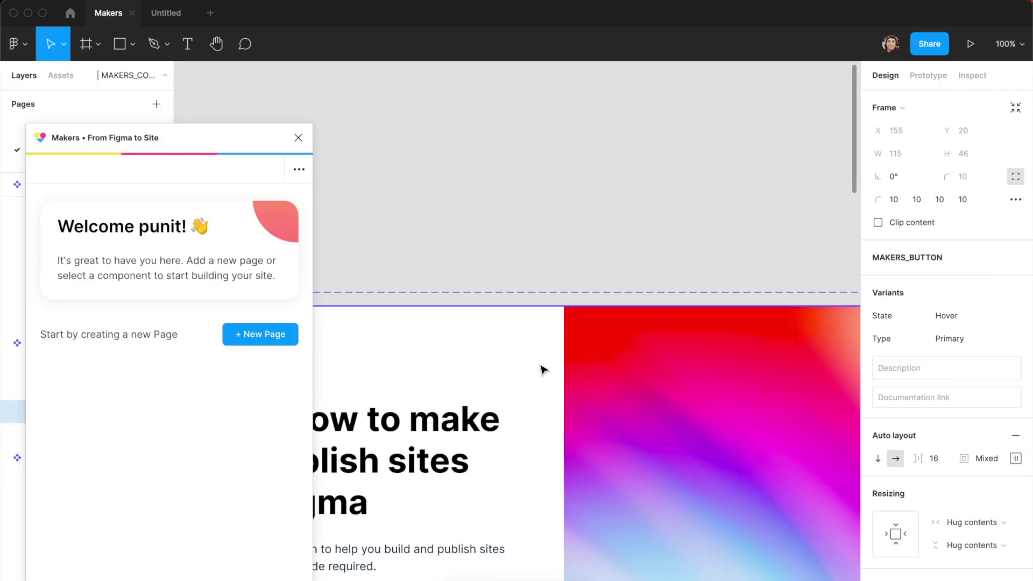
scroll(543, 370, left, 5)
scroll(543, 370, down, 10)
drag(177, 134, 679, 107)
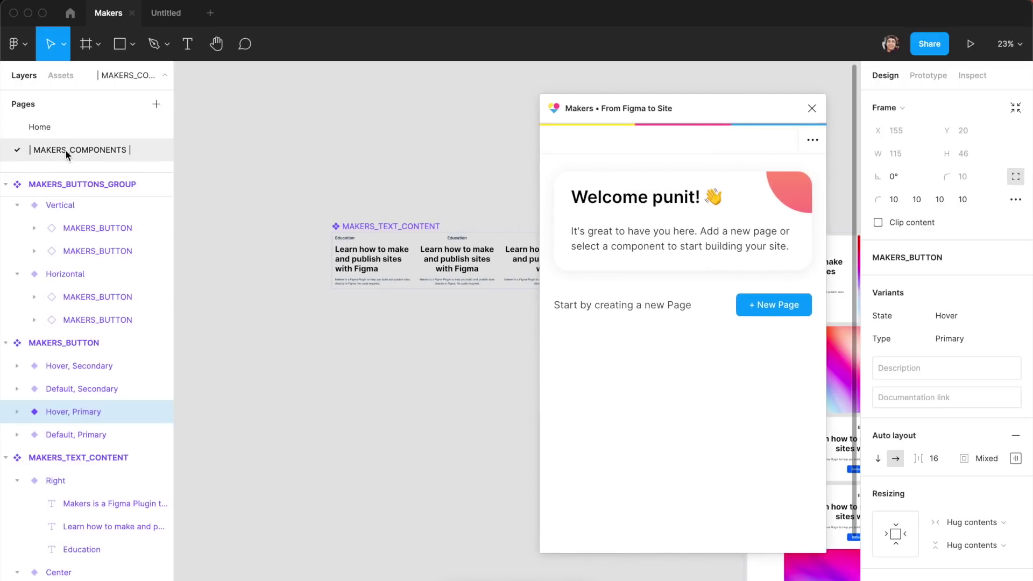
click(53, 130)
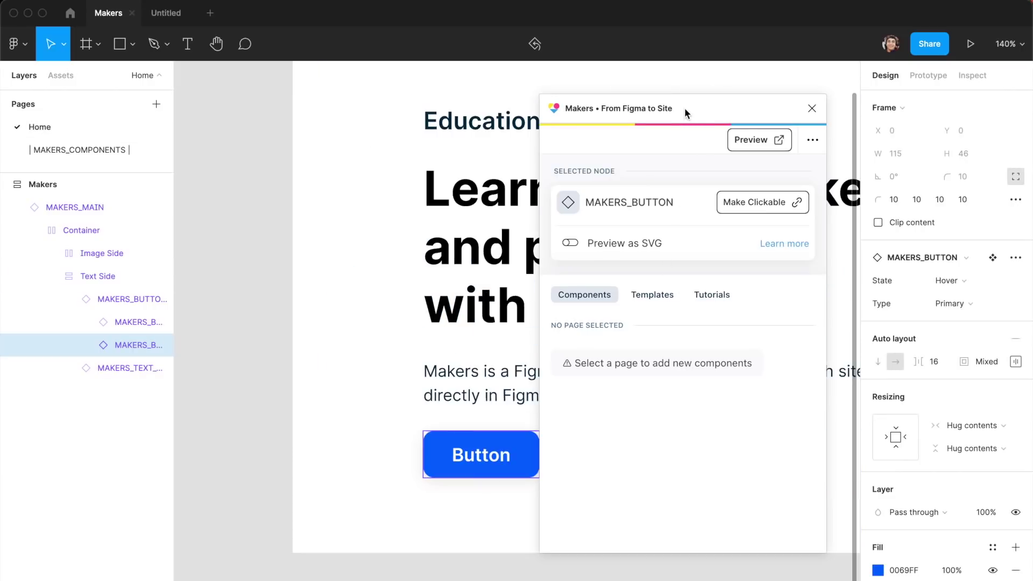
drag(684, 113, 201, 142)
Step: Try the first button's Type as Secondary, then set it back to Primary
scroll(692, 265, down, 5)
scroll(690, 329, up, 3)
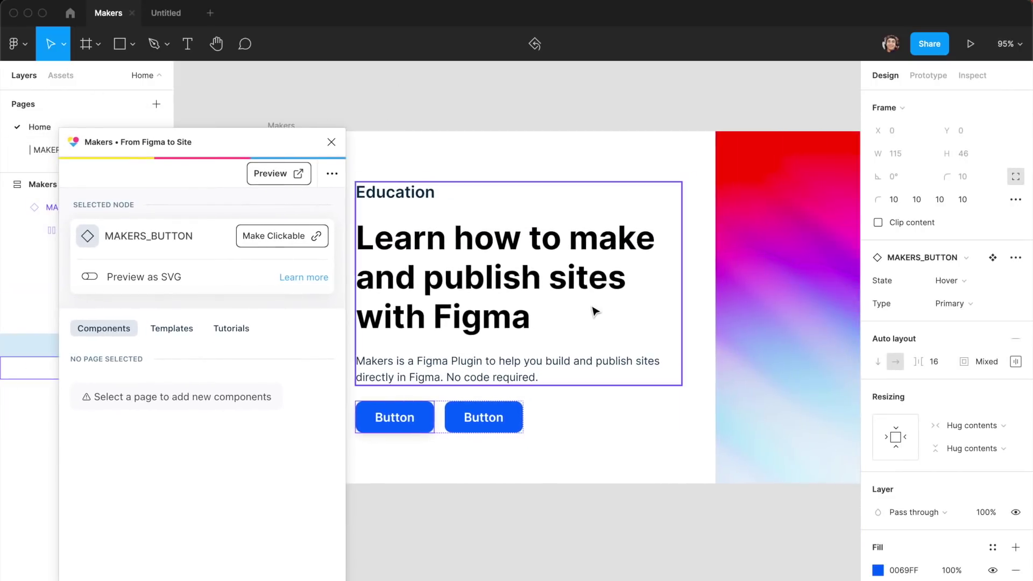
scroll(594, 311, right, 5)
scroll(699, 323, left, 6)
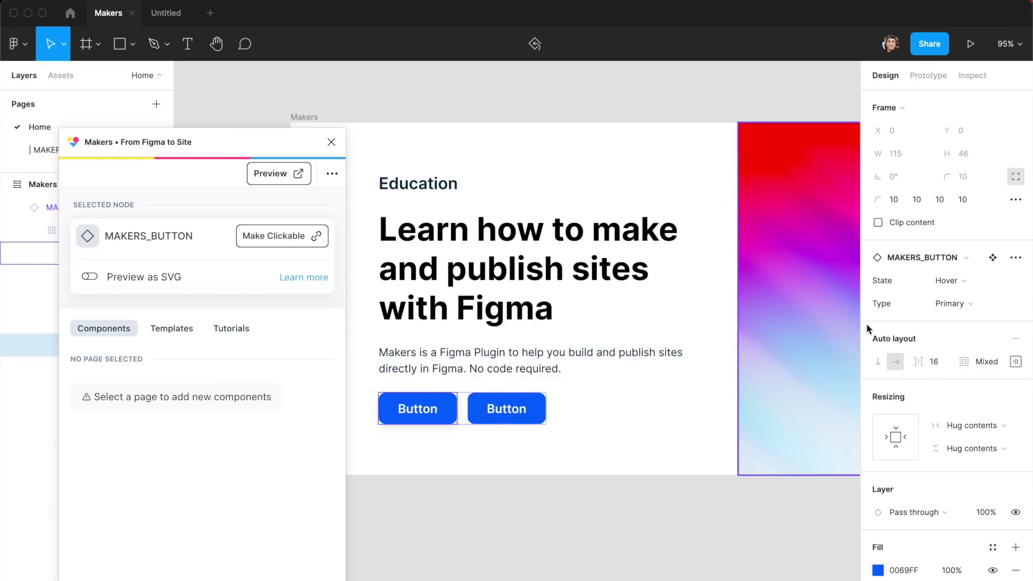
click(950, 303)
click(964, 320)
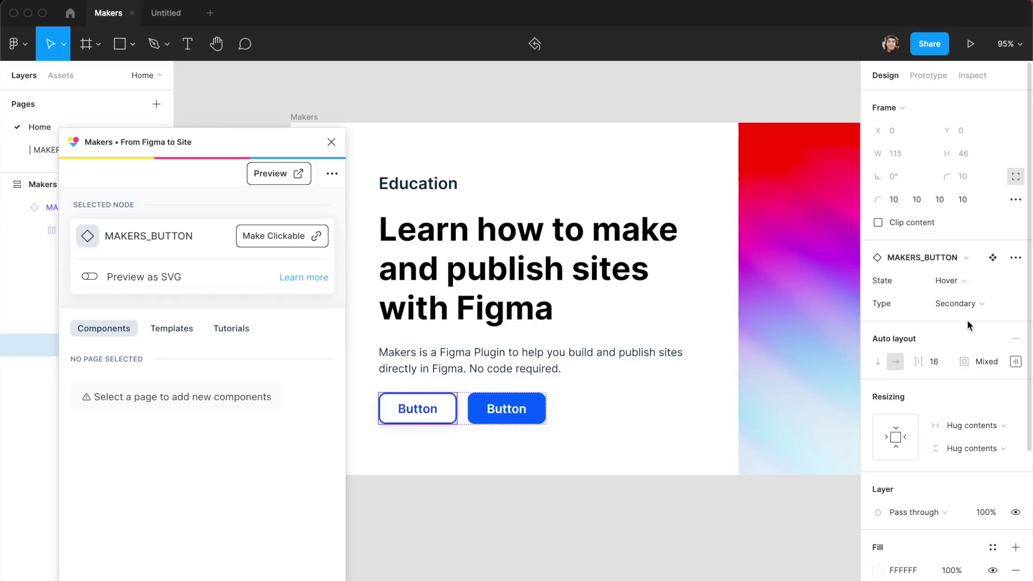
click(980, 299)
click(957, 284)
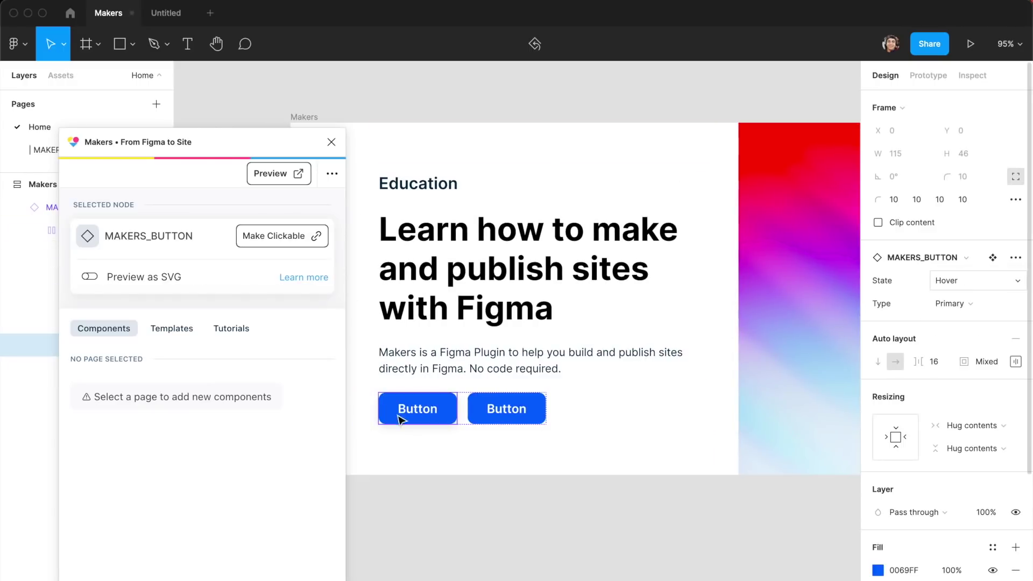
click(510, 429)
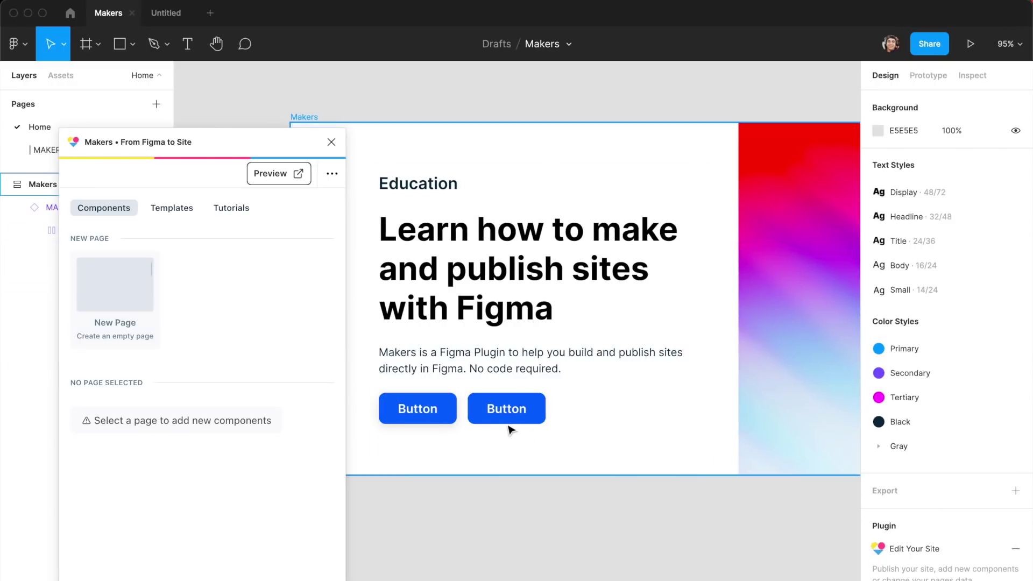
Step: Drill through MAKERS_MAIN's Container and Text Side to select the MAKERS_BUTTONS group
click(509, 413)
double_click(514, 422)
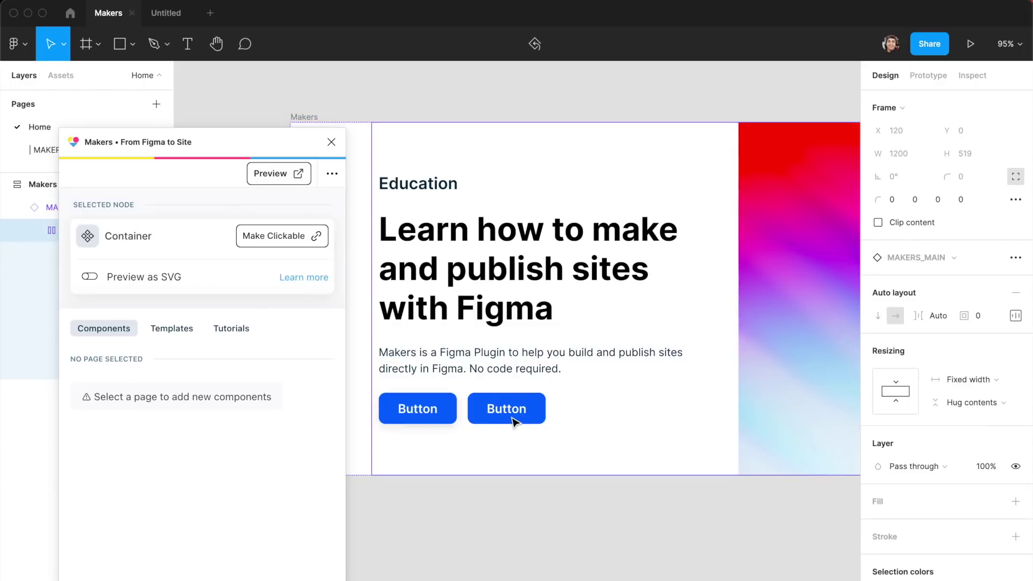
double_click(514, 422)
click(514, 422)
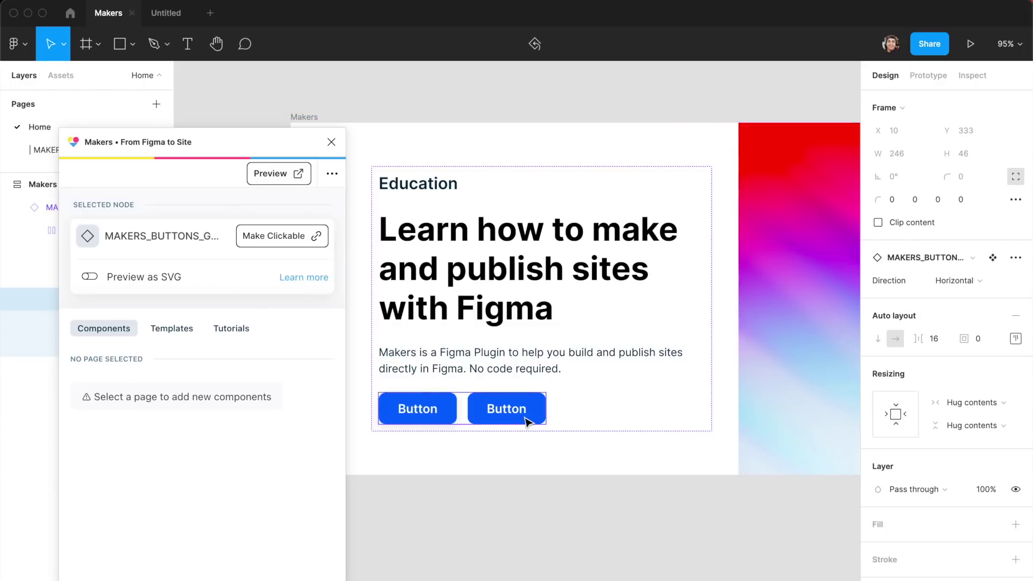
scroll(914, 488, down, 5)
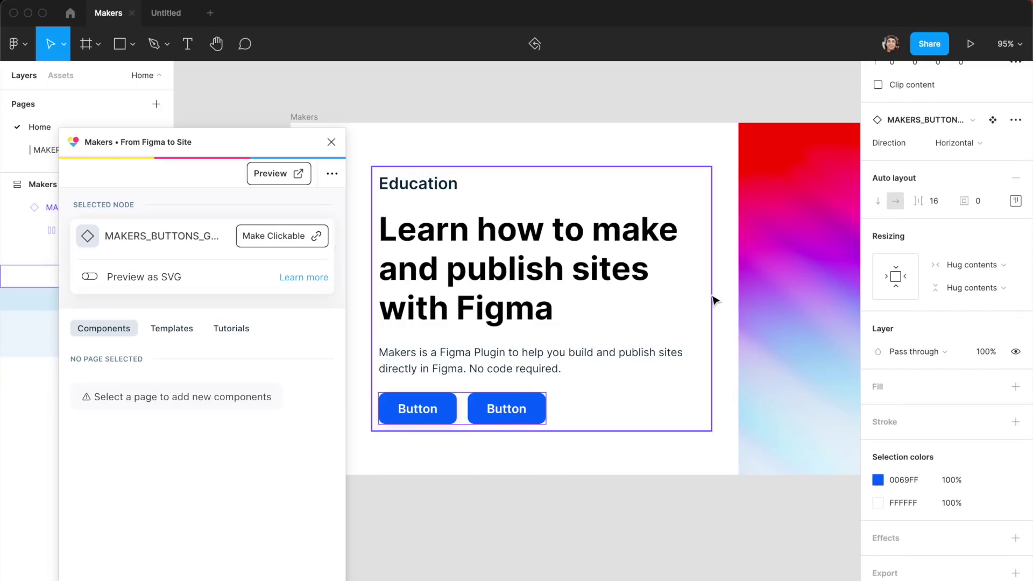
scroll(715, 299, right, 5)
scroll(594, 396, left, 7)
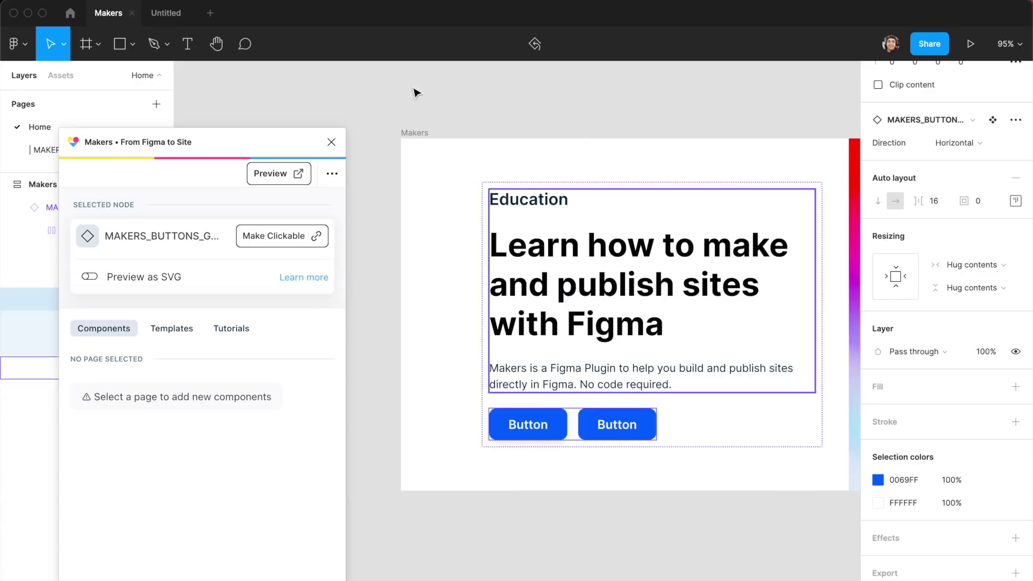
scroll(409, 233, right, 3)
scroll(408, 233, up, 2)
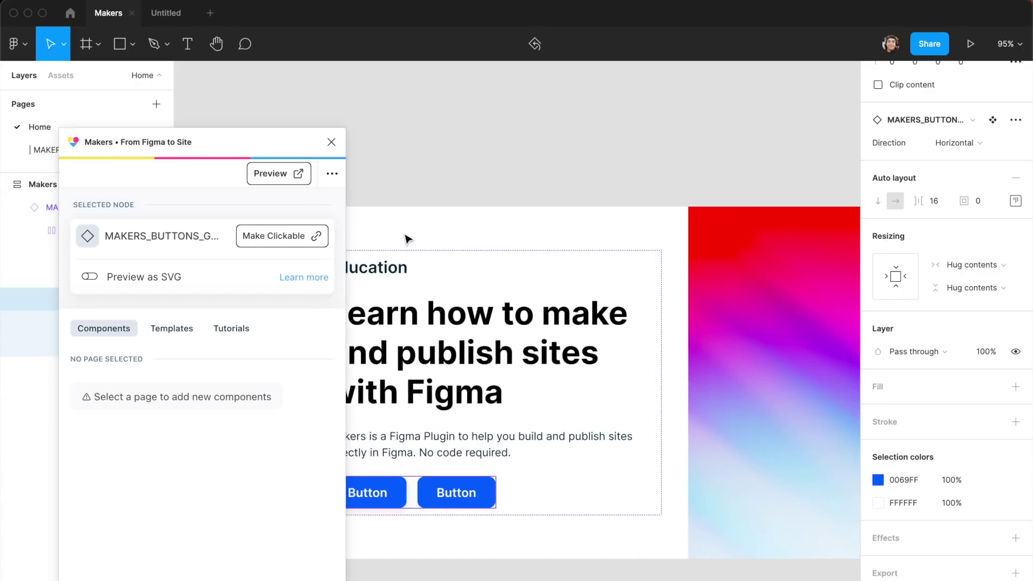
Step: Select MAKERS_MAIN and preview its Centered, Background Image and Split Inverted layouts
scroll(740, 495, left, 2)
click(740, 495)
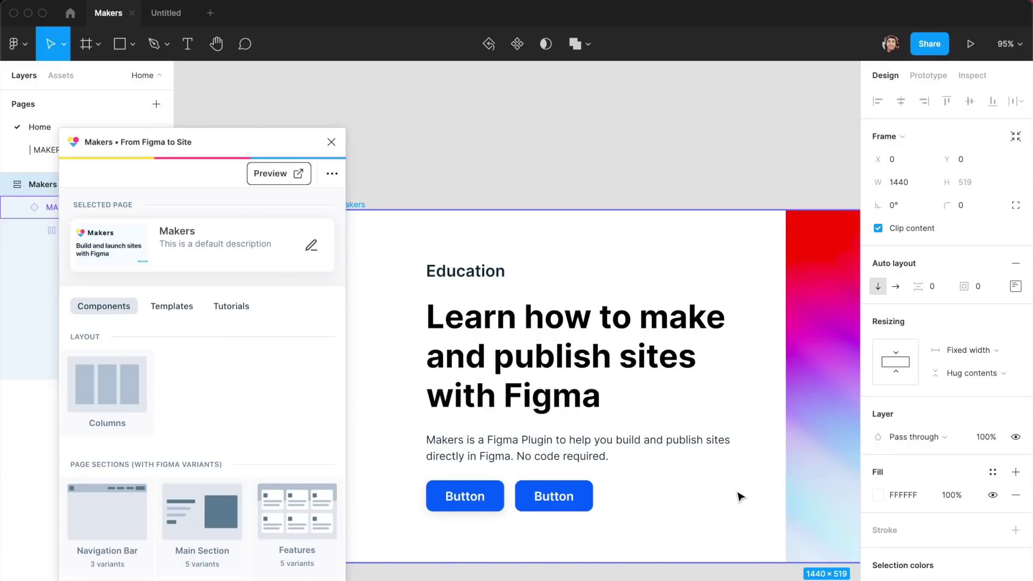
click(670, 429)
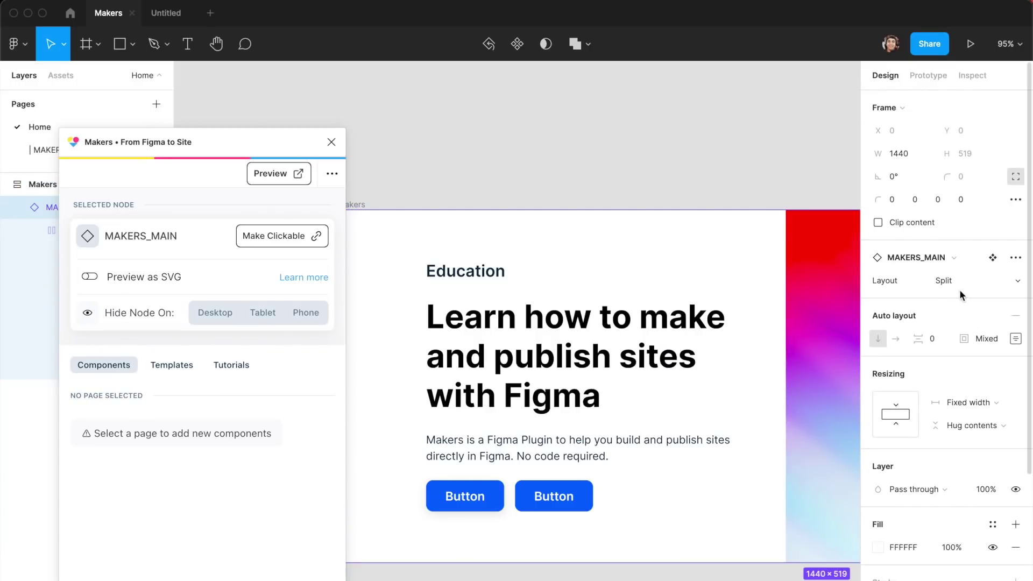
click(971, 282)
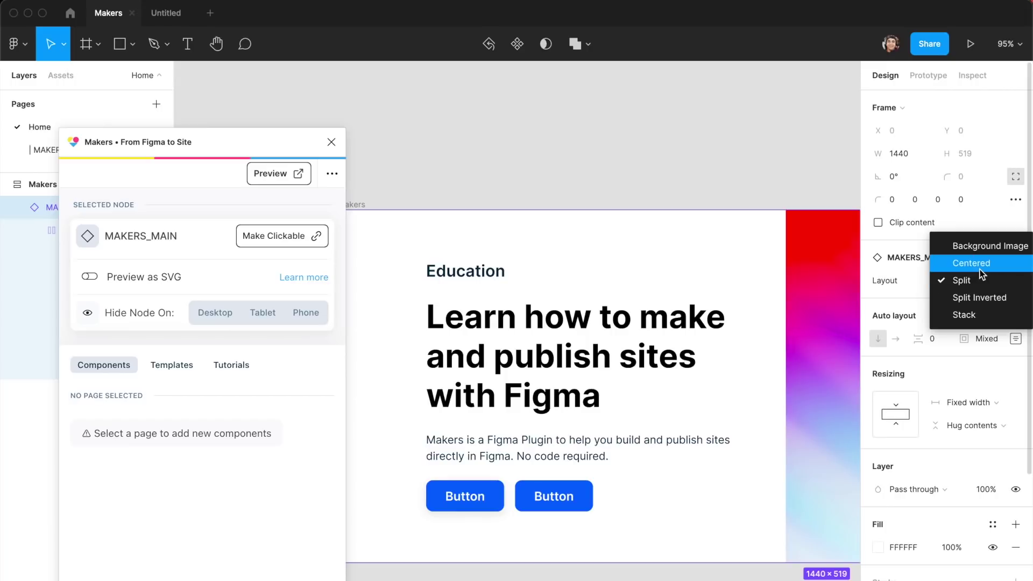
click(975, 267)
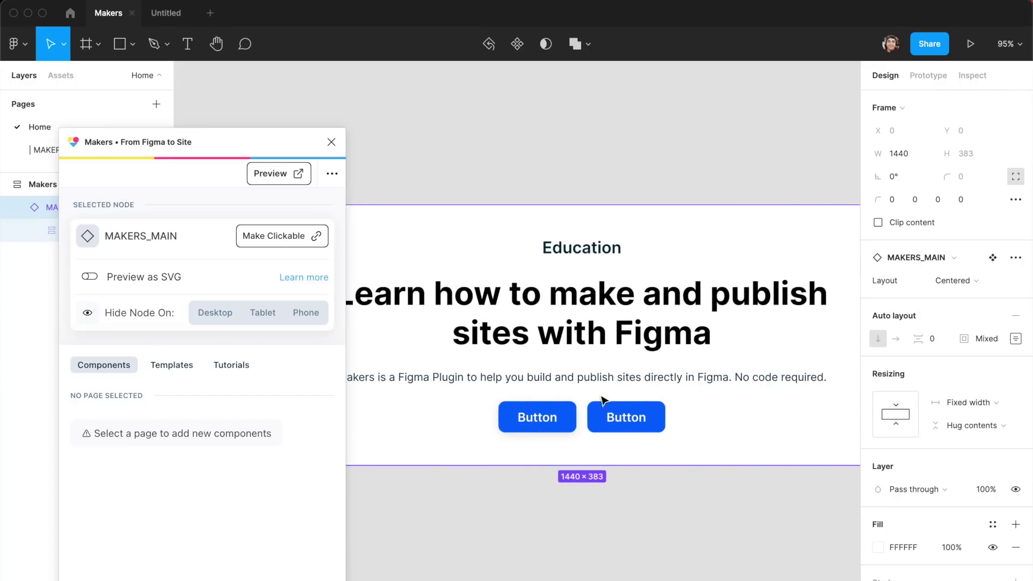
click(955, 281)
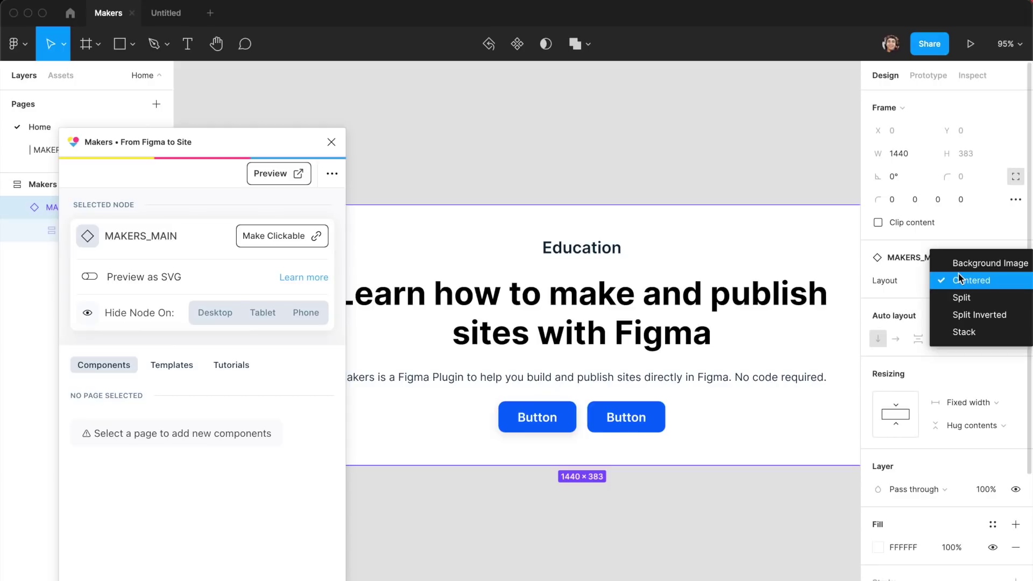
click(972, 263)
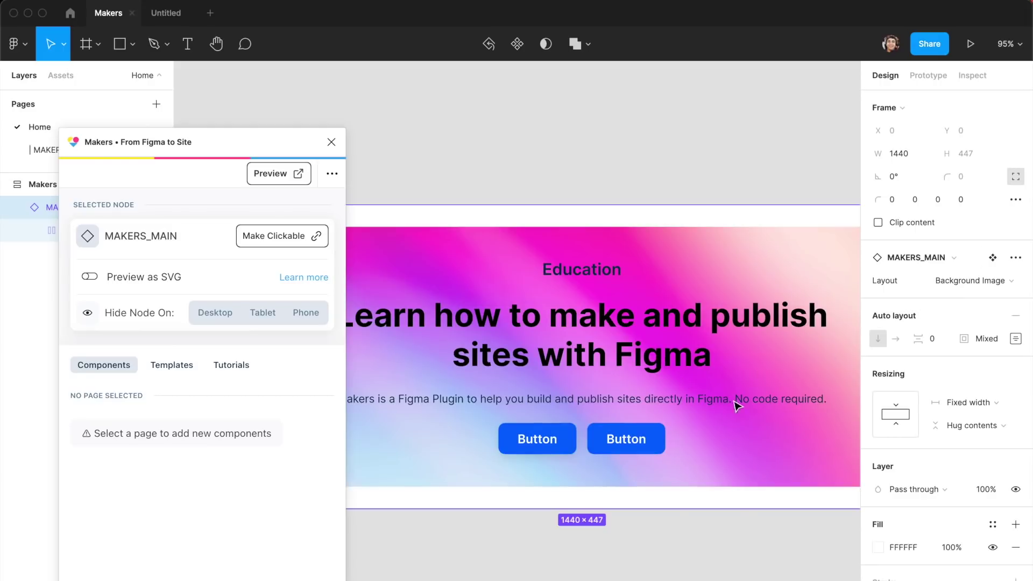
click(962, 280)
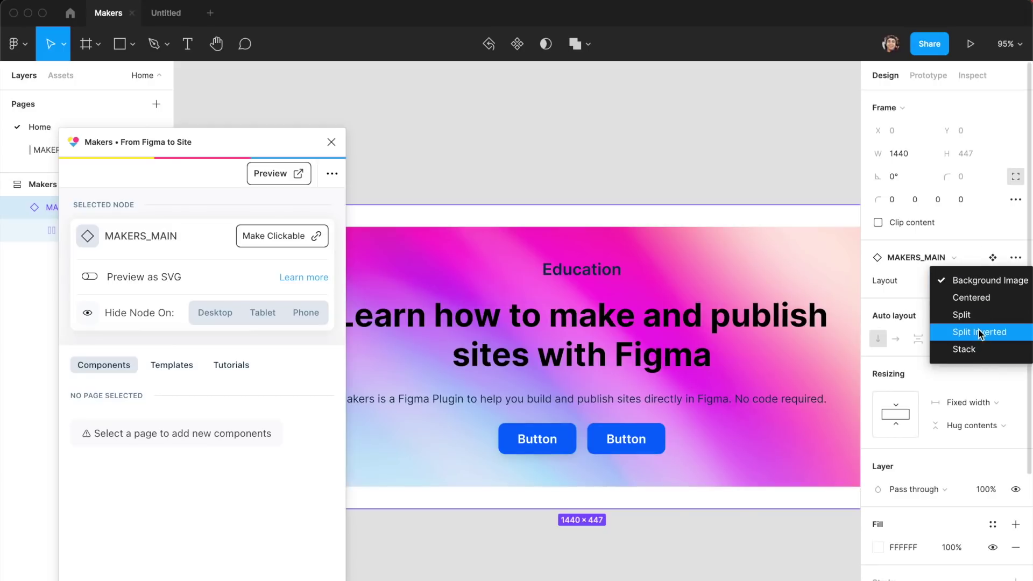
click(979, 332)
Step: Preview the Stack layout, then set the hero back to Split
scroll(573, 414, down, 5)
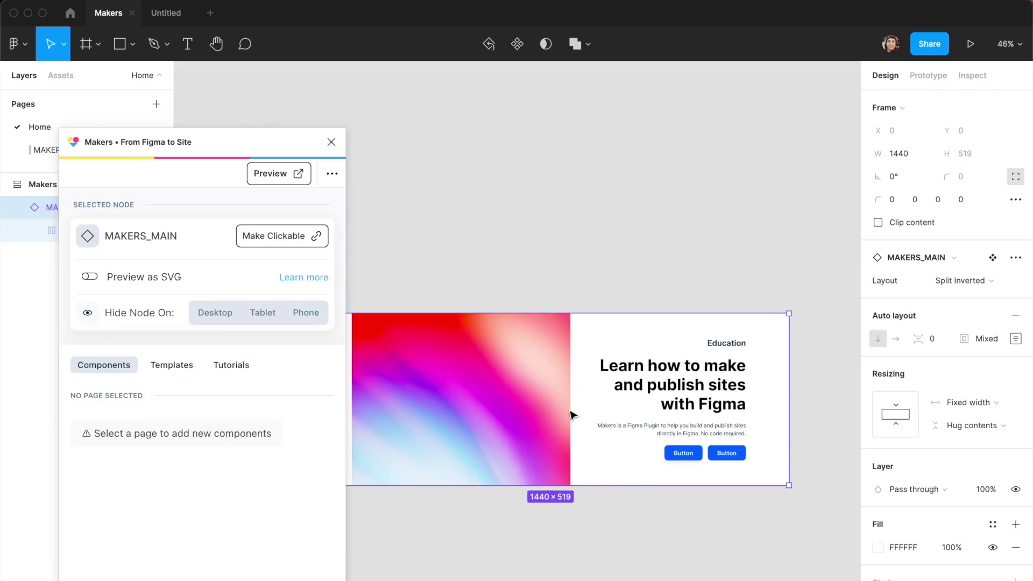
click(957, 284)
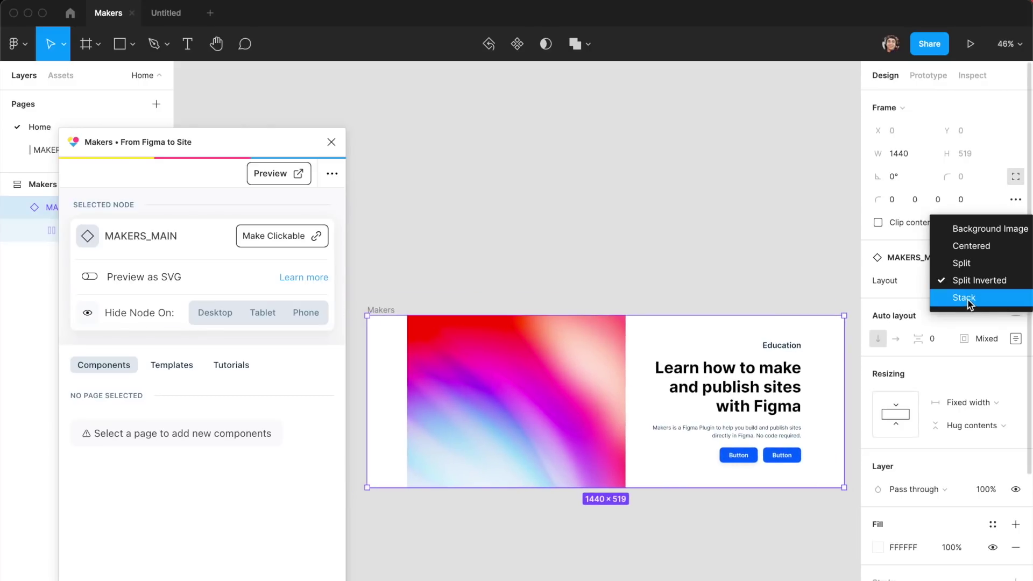
click(967, 300)
scroll(563, 508, down, 4)
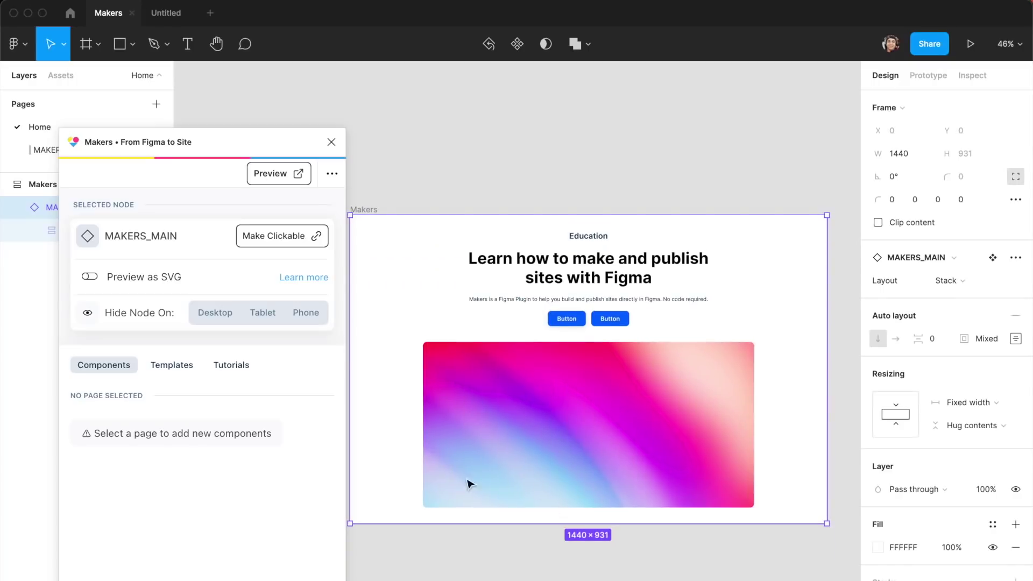
scroll(541, 285, up, 2)
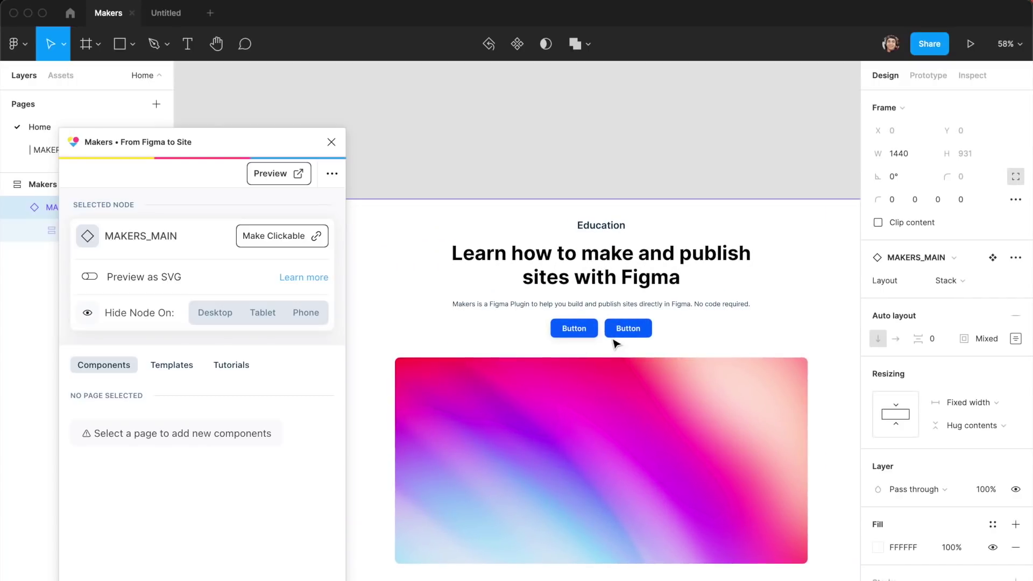
scroll(604, 397, down, 2)
scroll(604, 397, left, 2)
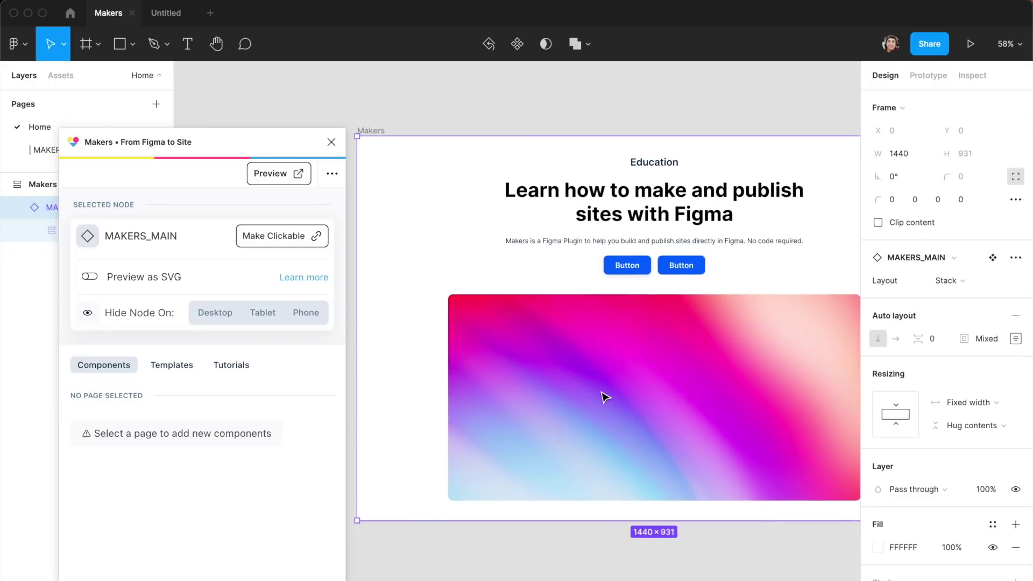
click(971, 279)
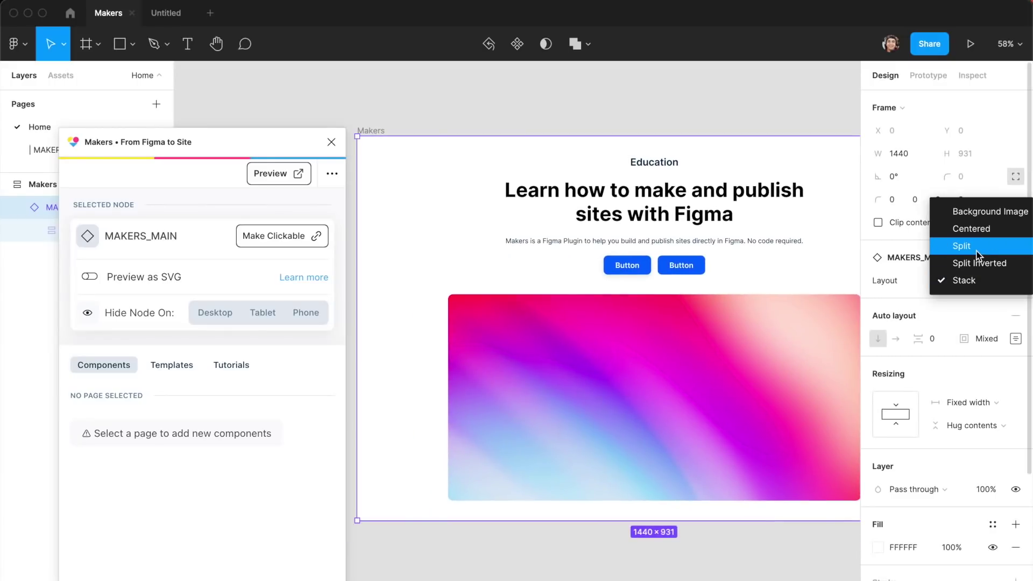
click(978, 255)
click(673, 317)
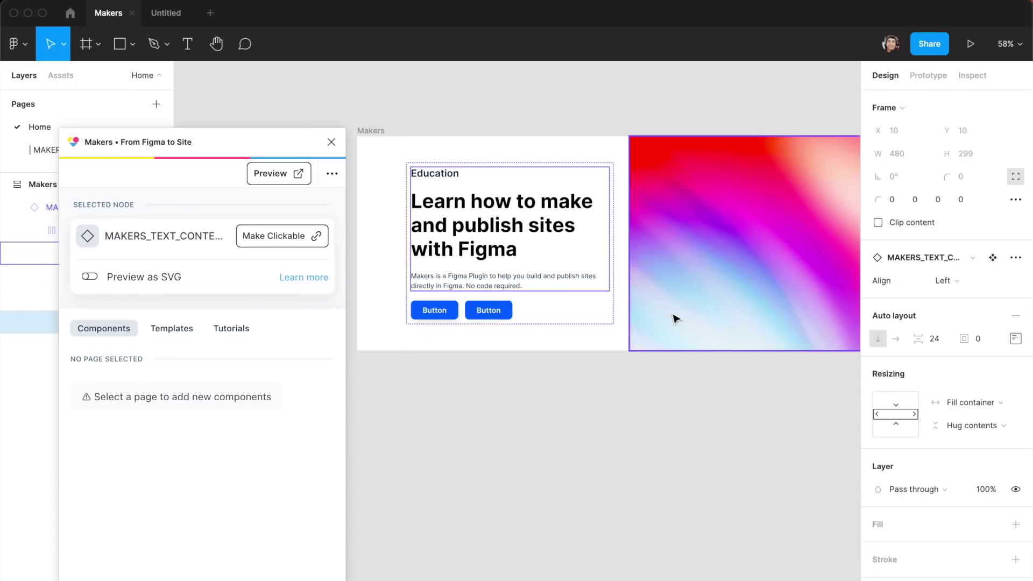
Step: Turn on Preview as SVG for Image Side, then reselect the Makers frame
click(128, 280)
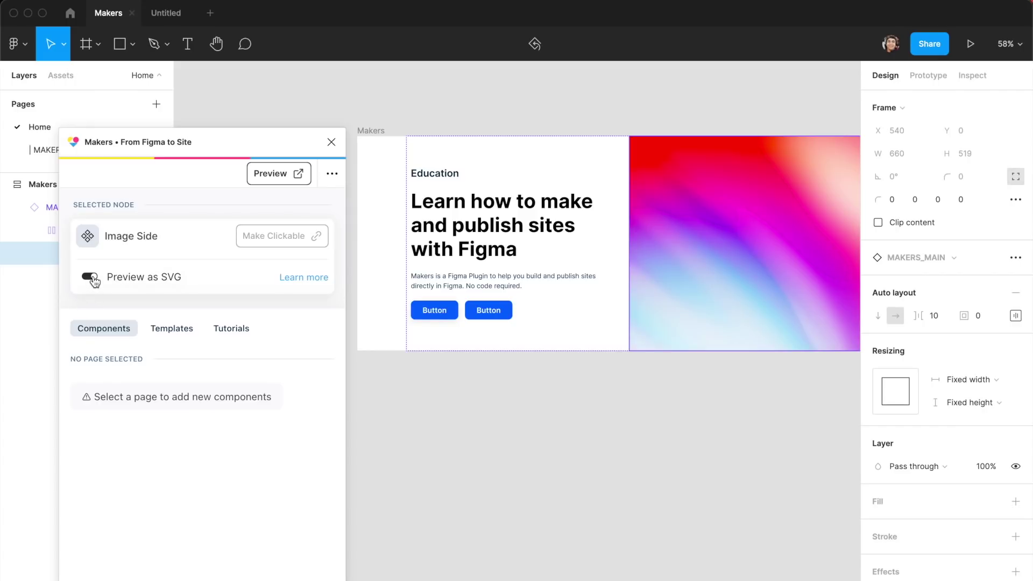
key(Escape)
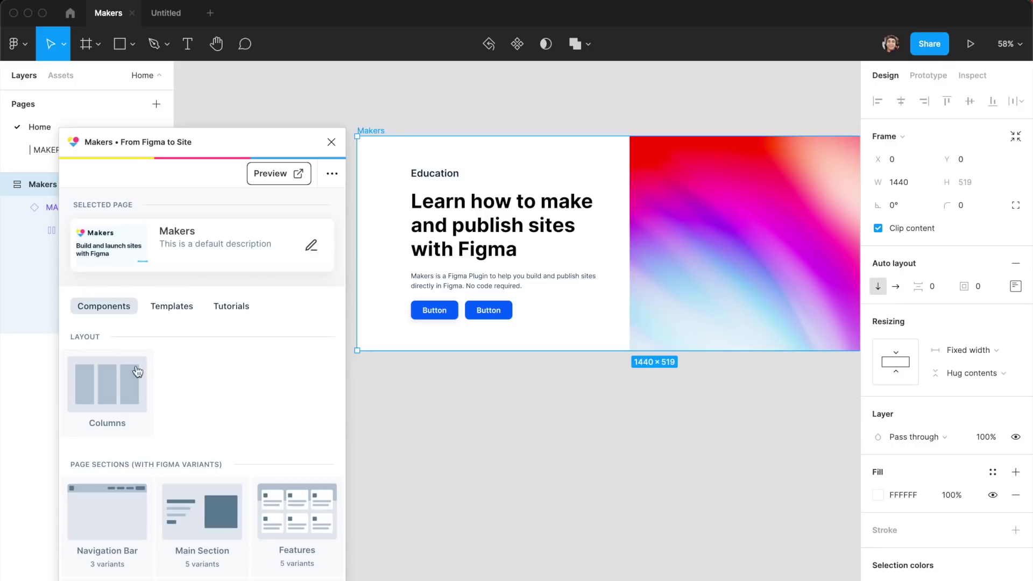
Step: Scroll the Makers plugin to review the page details and Components list
scroll(301, 355, down, 5)
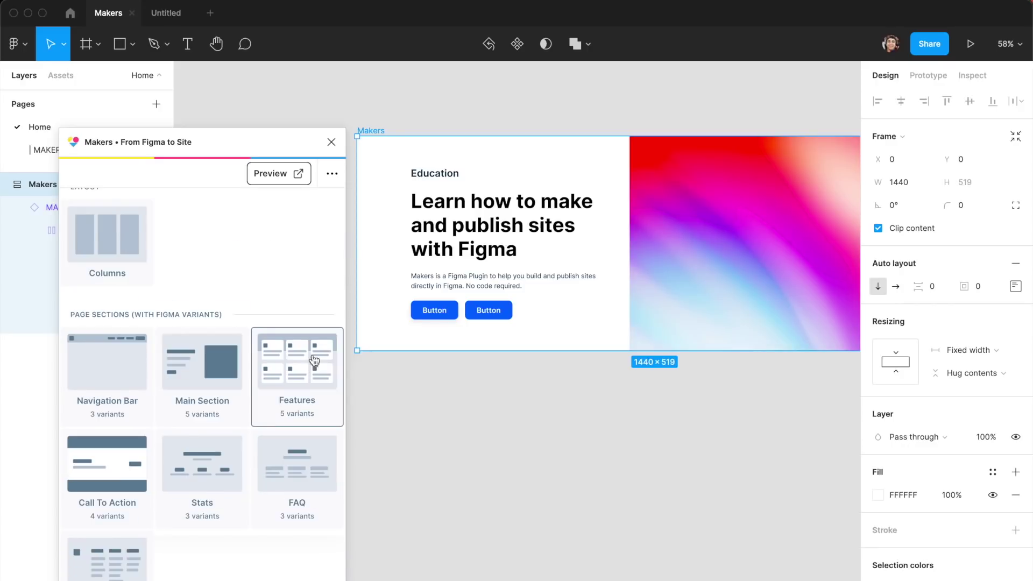
scroll(269, 323, up, 5)
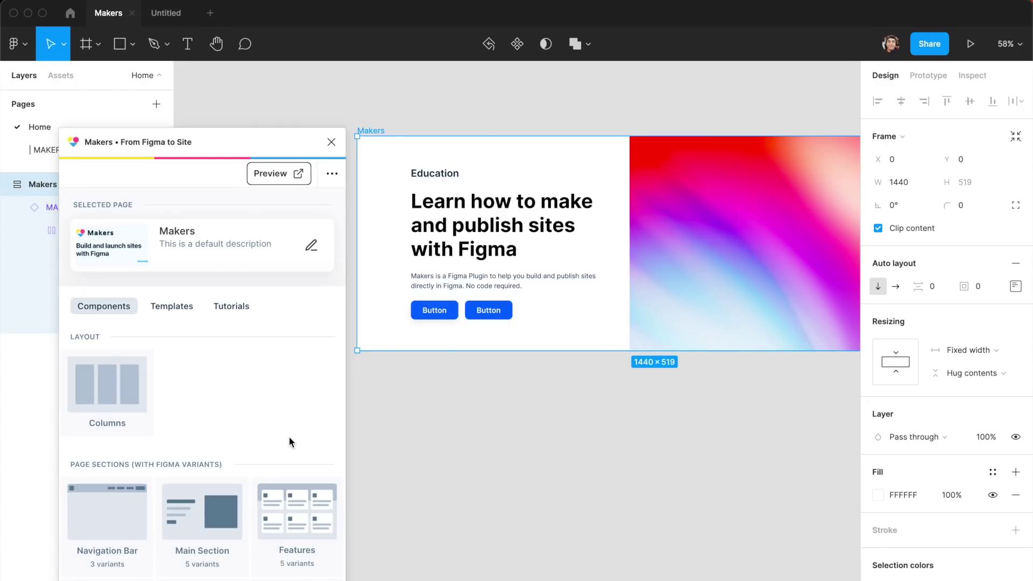
Step: Drill down through the hero's layers to select the second button in the Prototype view
click(486, 434)
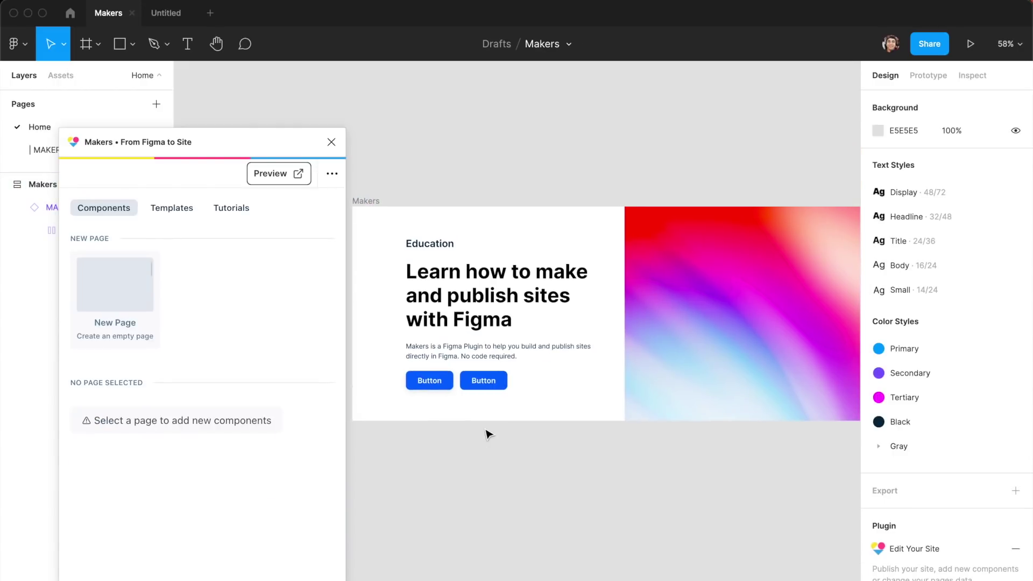
click(483, 383)
click(488, 383)
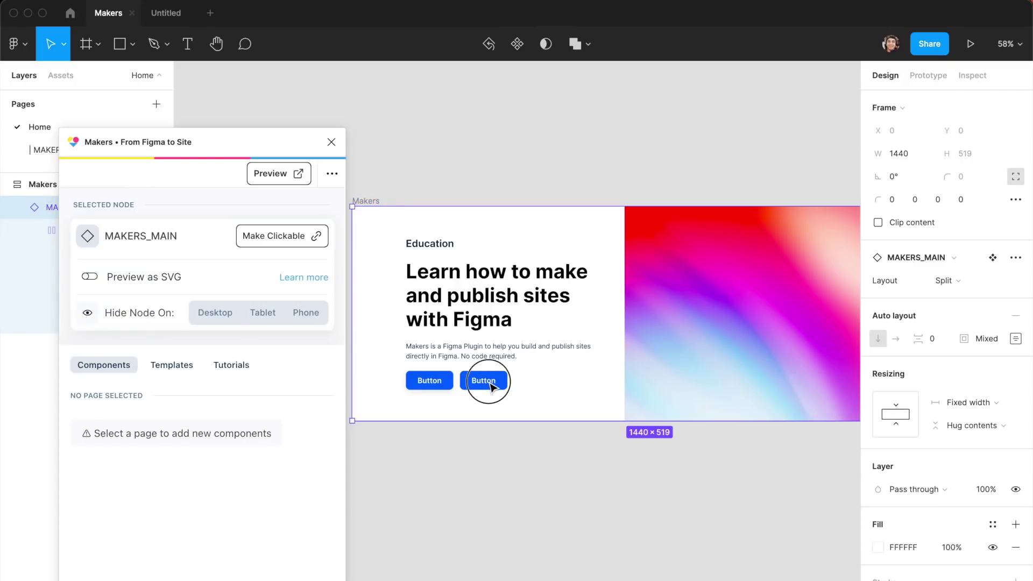
click(494, 383)
click(493, 383)
click(494, 383)
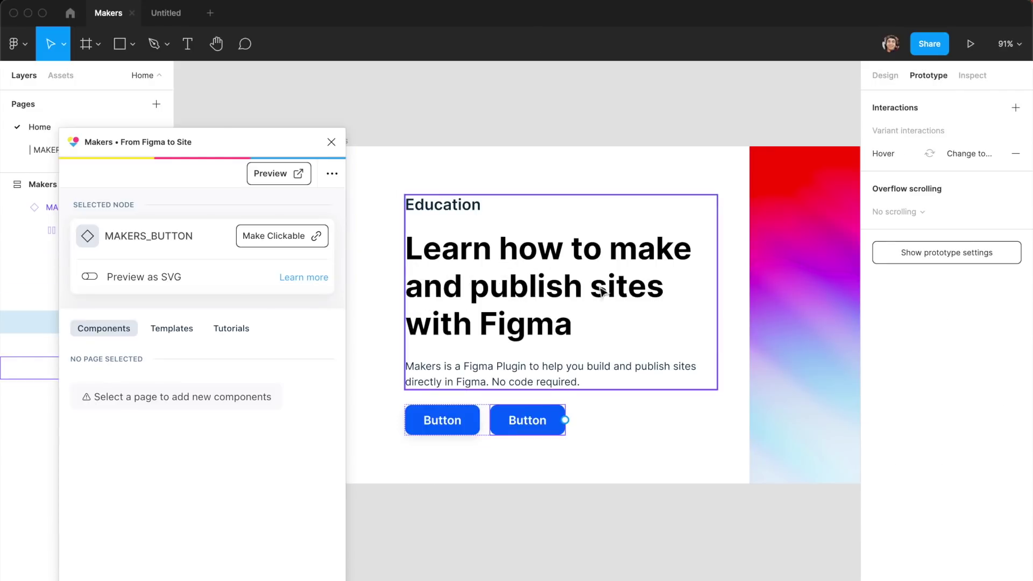
click(501, 161)
click(507, 419)
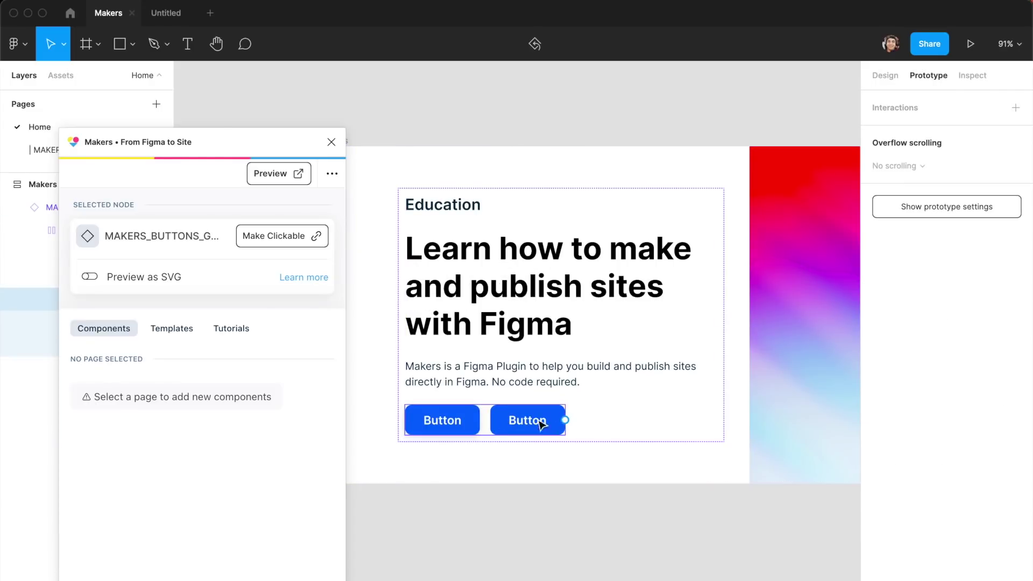
double_click(527, 420)
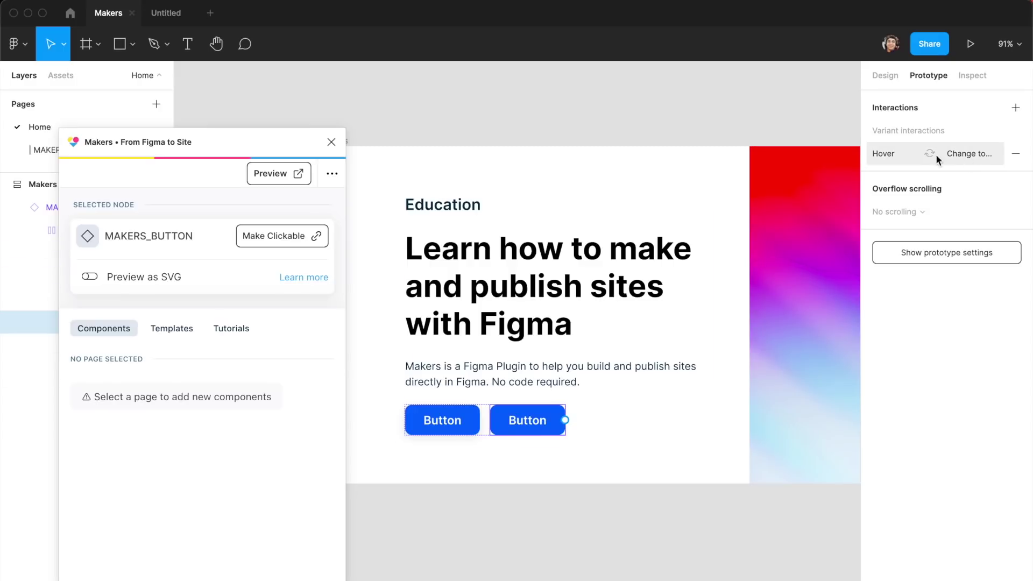
Step: Set the button's hover interaction to Primary, Smart animate, Ease in and out, 300ms
click(967, 153)
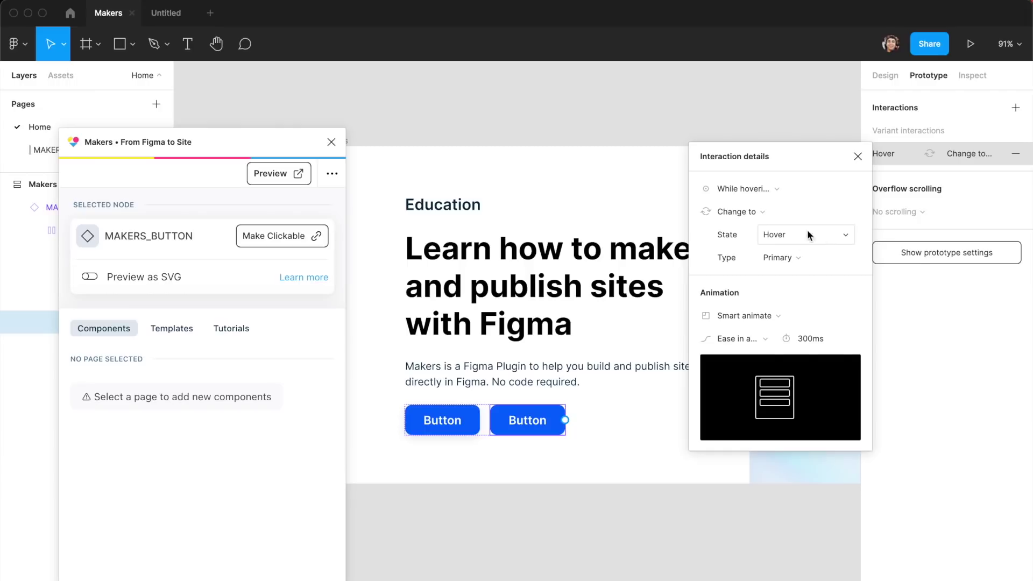
click(797, 254)
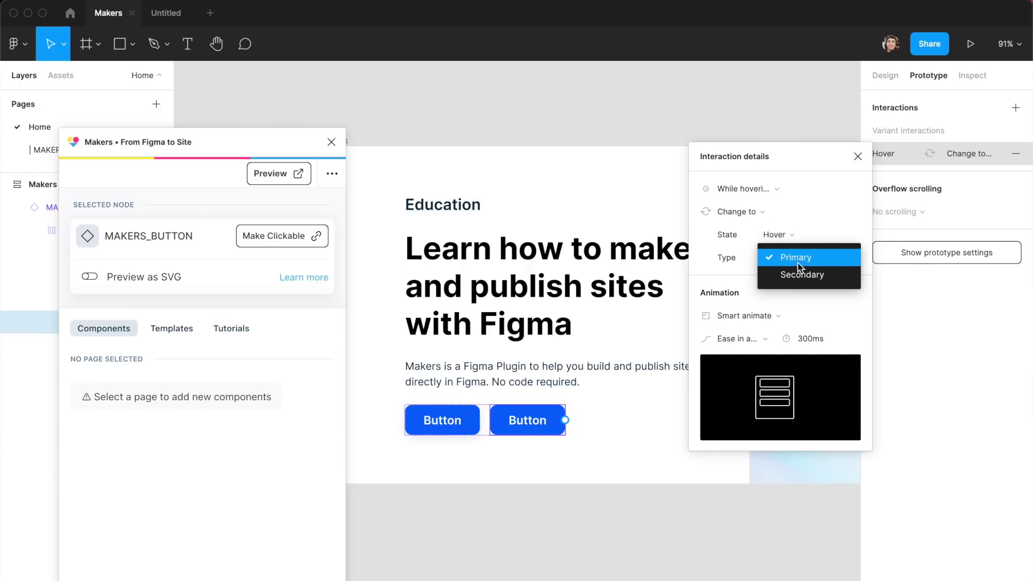
click(808, 276)
click(801, 256)
click(799, 246)
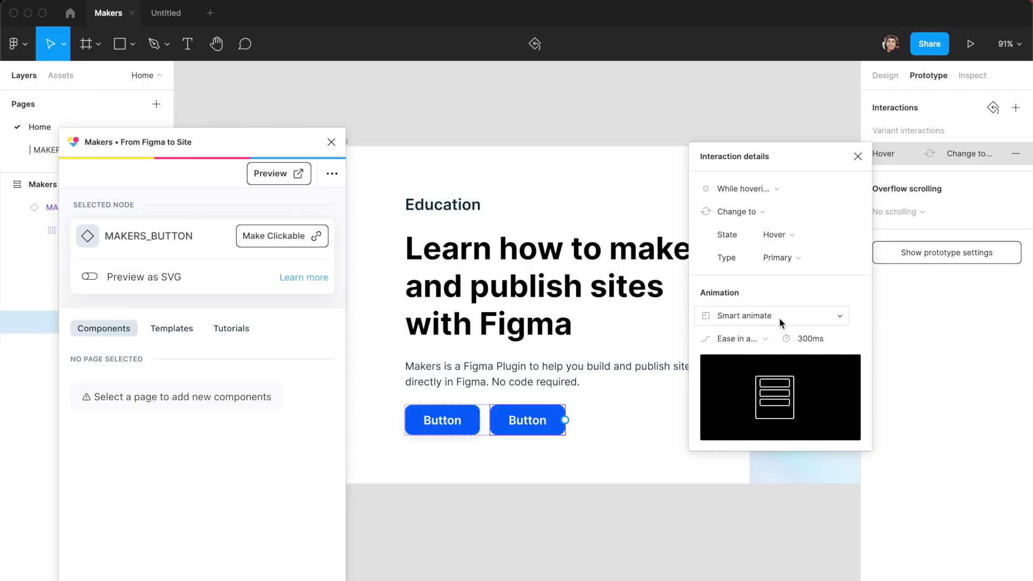
click(779, 317)
click(780, 317)
click(751, 340)
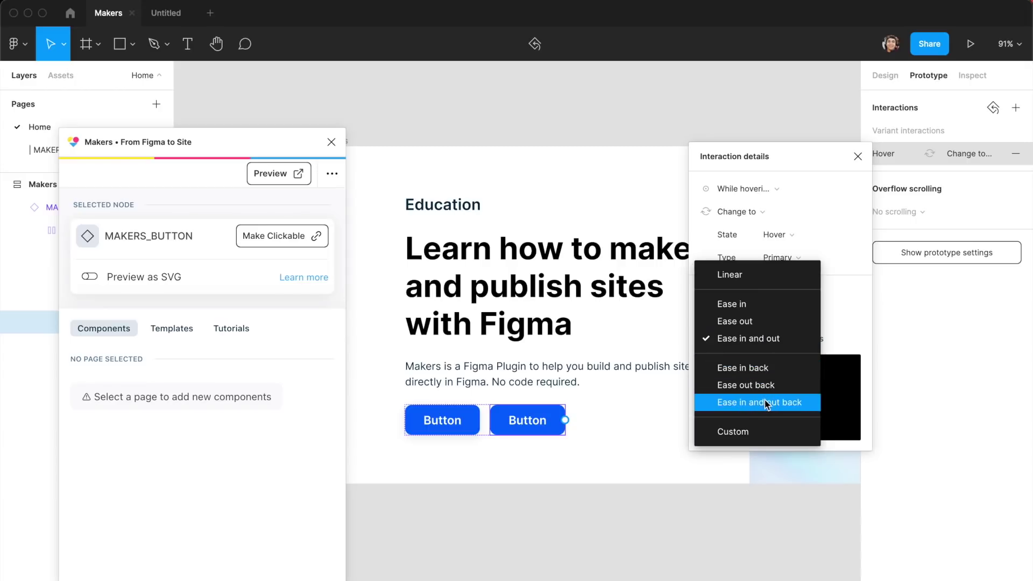
click(754, 336)
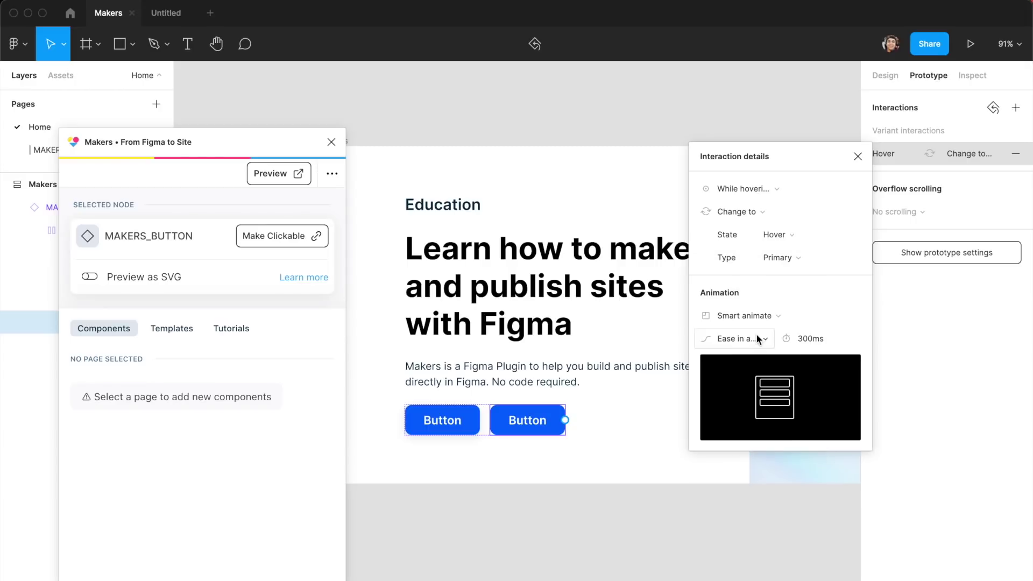
click(822, 341)
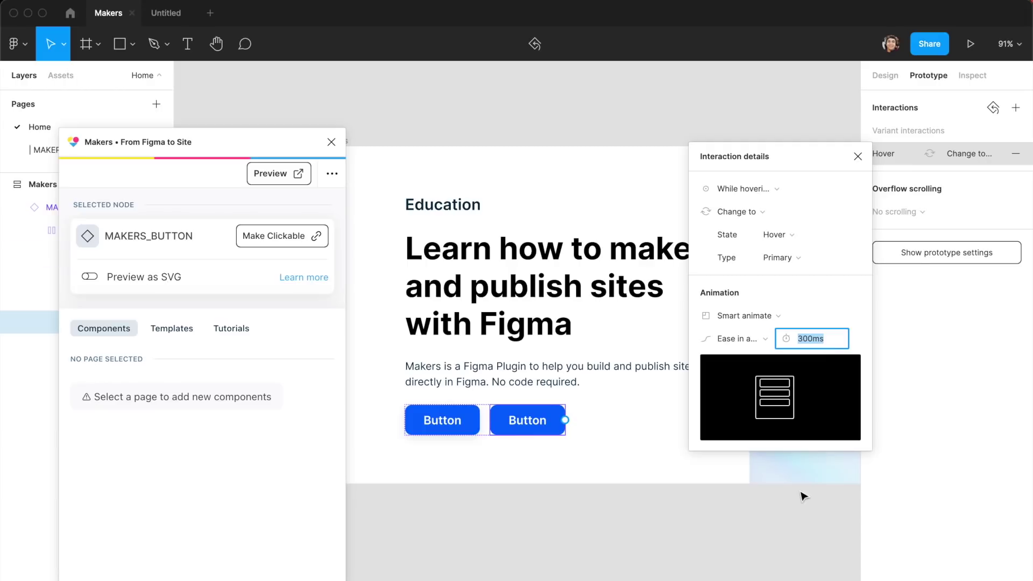
click(785, 510)
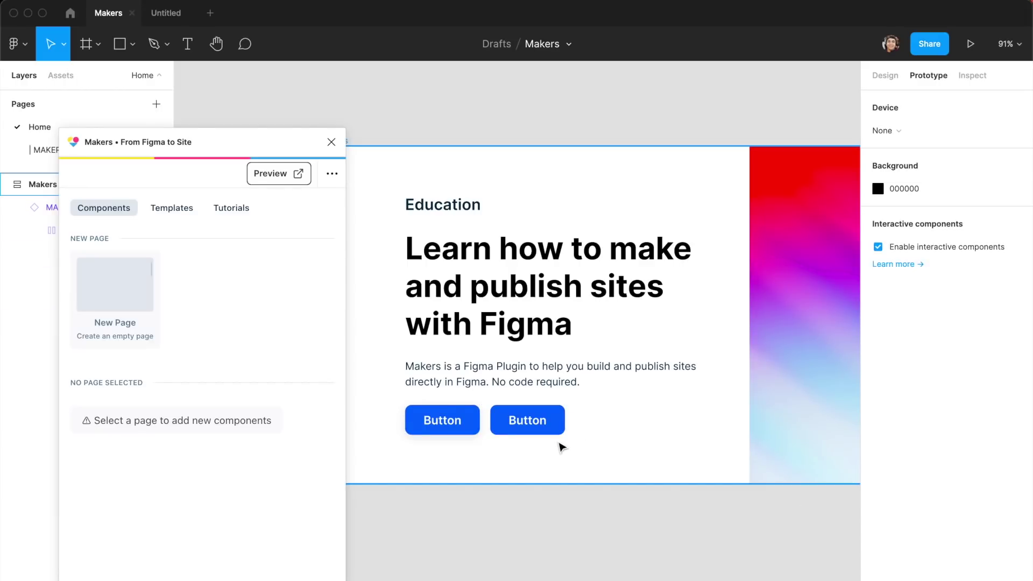
Step: Select the Makers frame and slide the Makers plugin window right to expose its layers
click(547, 155)
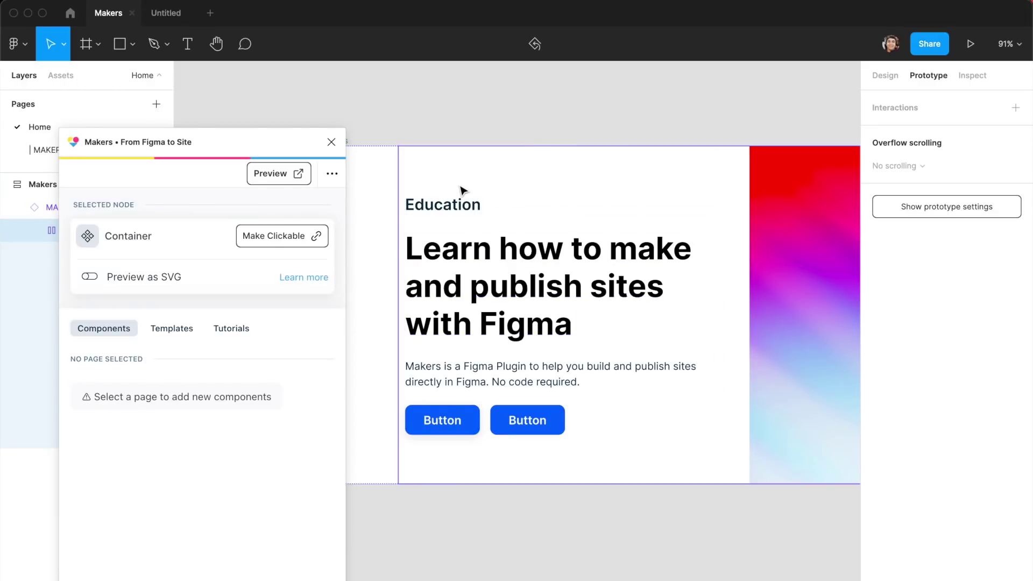
scroll(461, 191, left, 5)
click(498, 288)
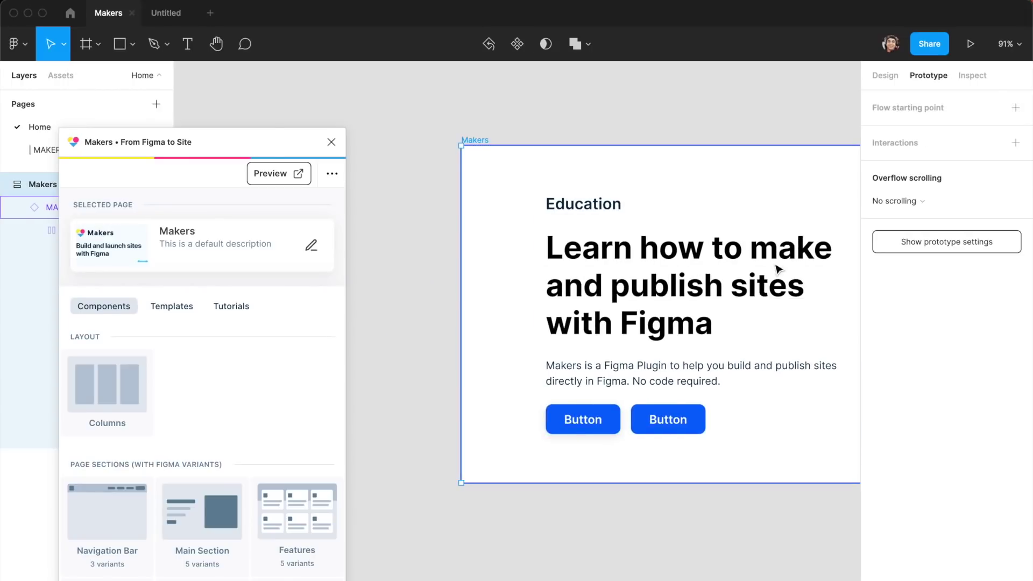
scroll(707, 410, right, 5)
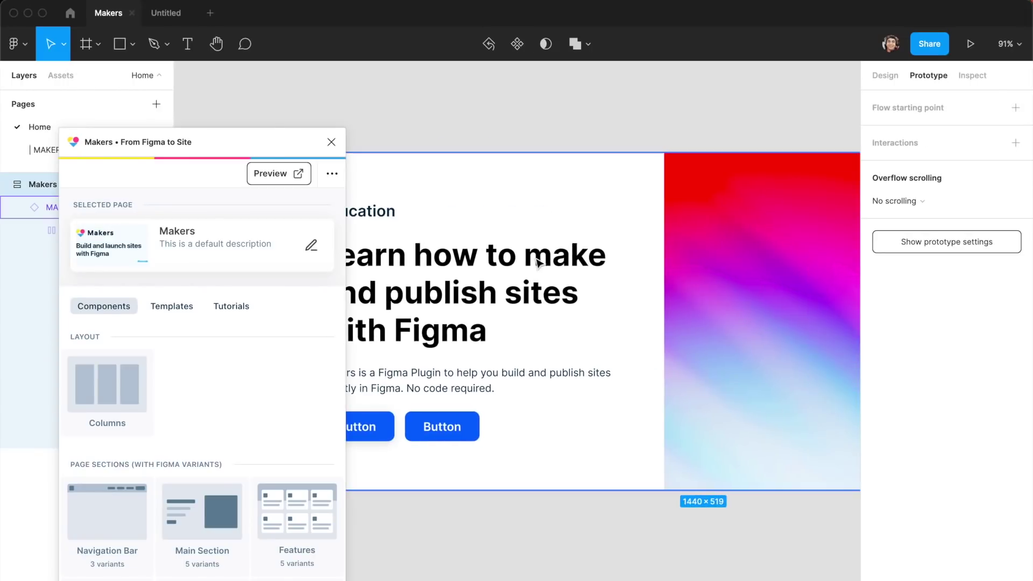
scroll(586, 358, left, 4)
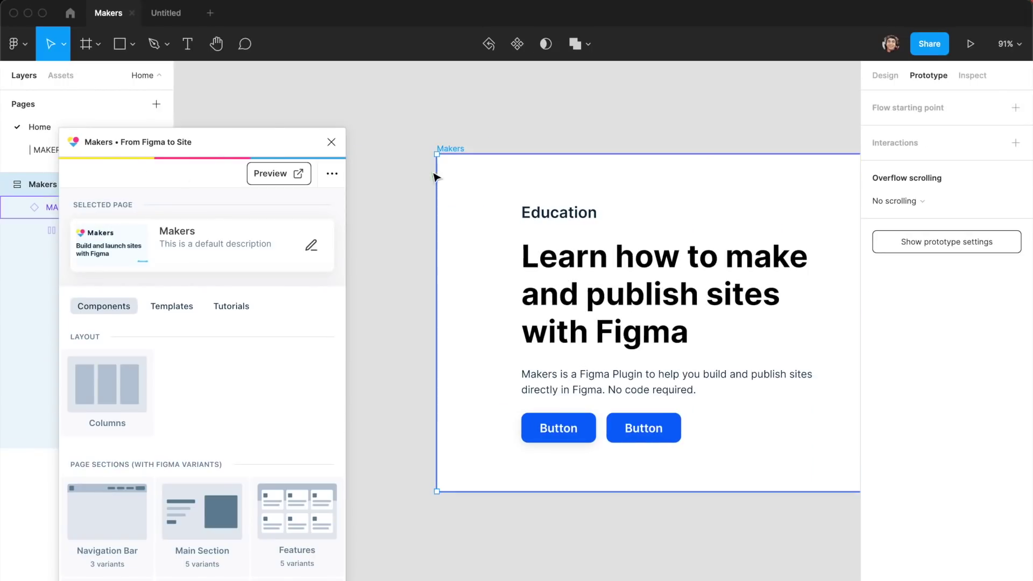
drag(264, 142, 417, 138)
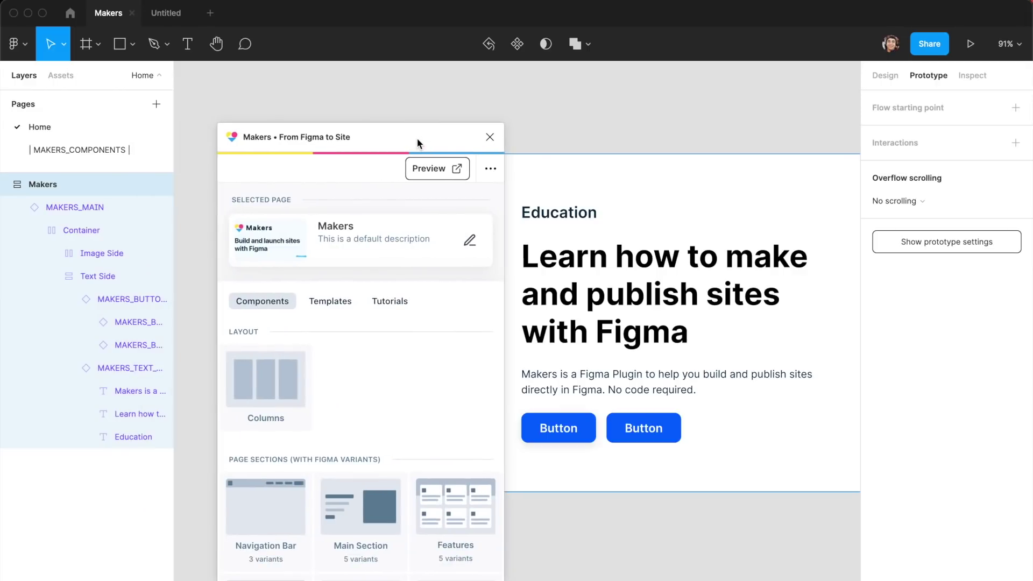
click(98, 149)
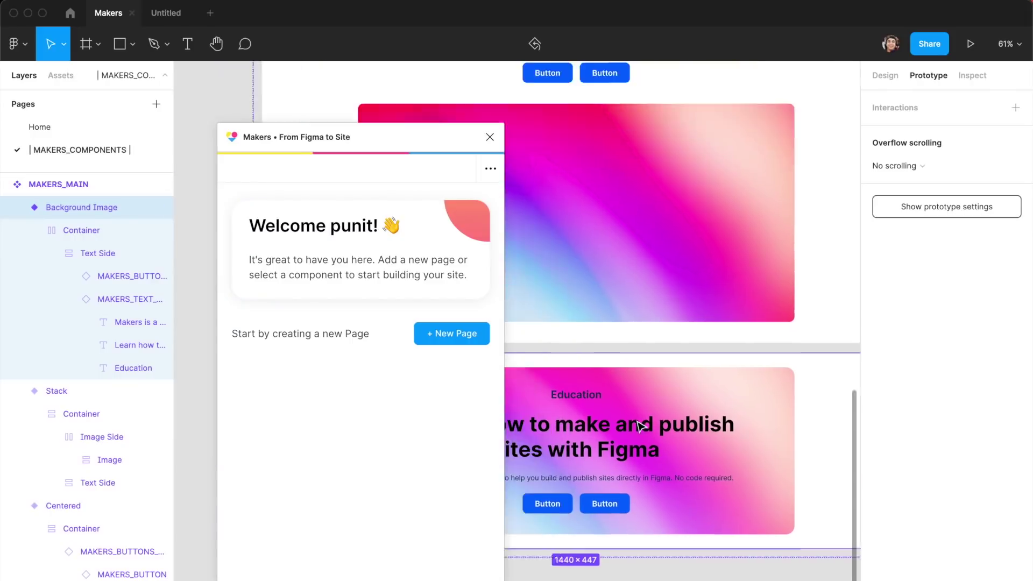
scroll(640, 426, down, 10)
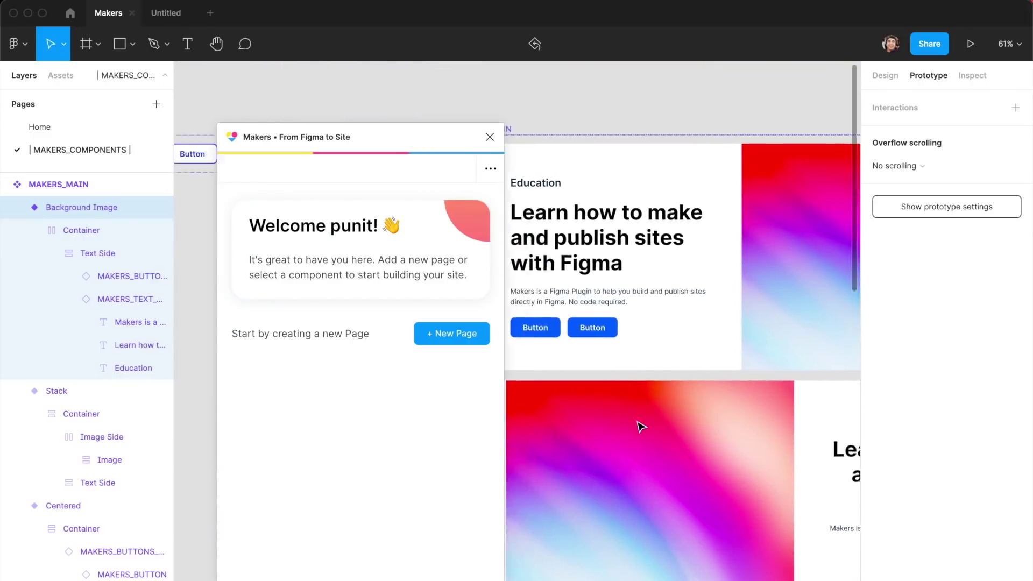
scroll(640, 426, down, 10)
scroll(632, 382, left, 3)
scroll(624, 345, down, 1)
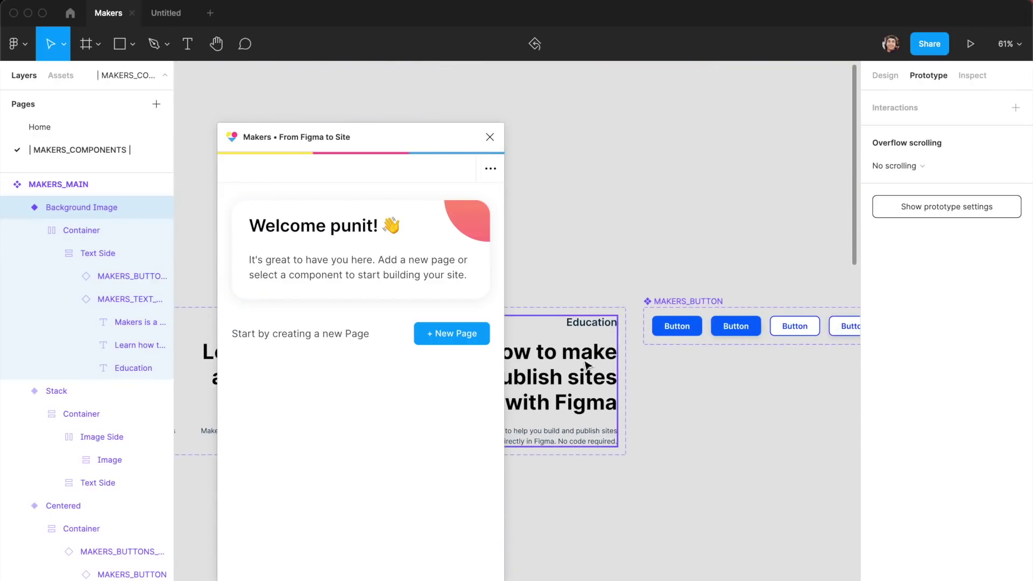
scroll(565, 344, right, 5)
scroll(624, 366, right, 5)
scroll(596, 368, left, 3)
scroll(596, 368, down, 1)
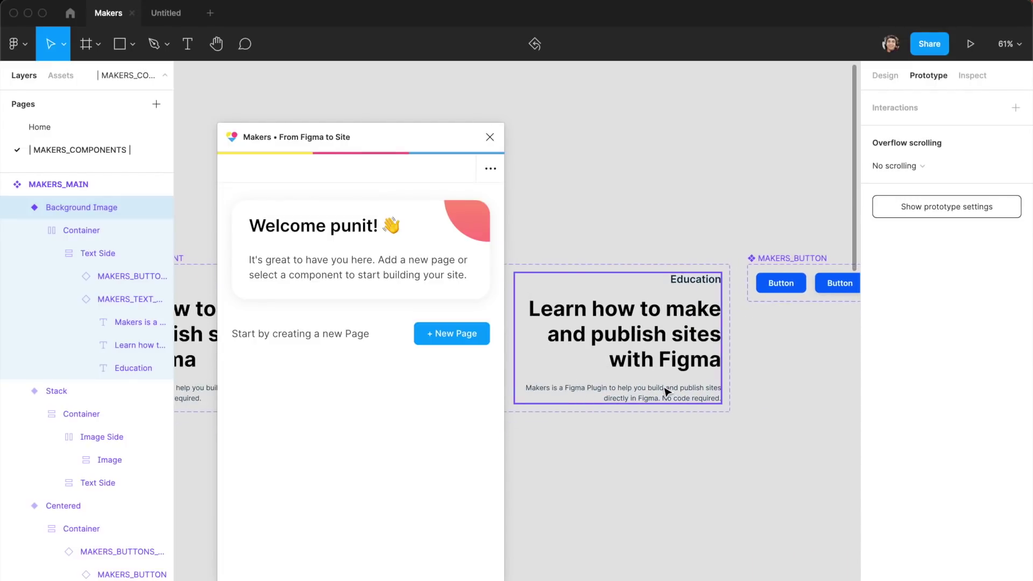
click(676, 359)
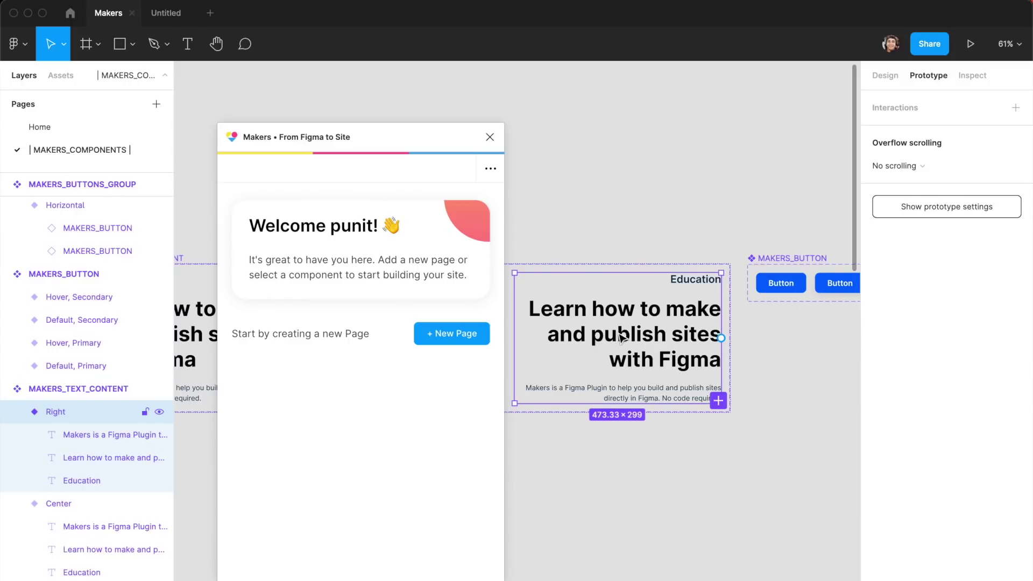
click(83, 125)
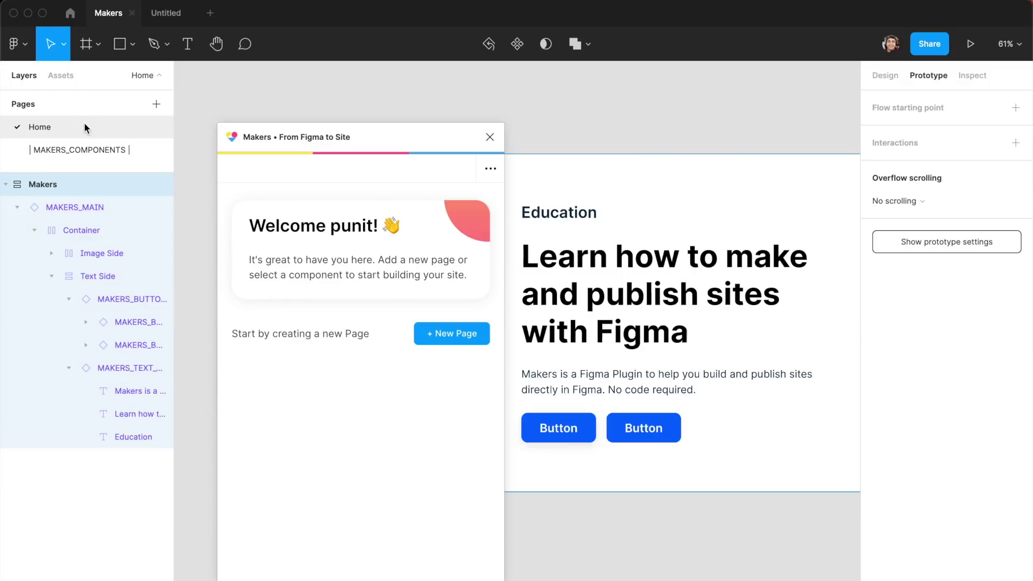
click(641, 301)
click(714, 297)
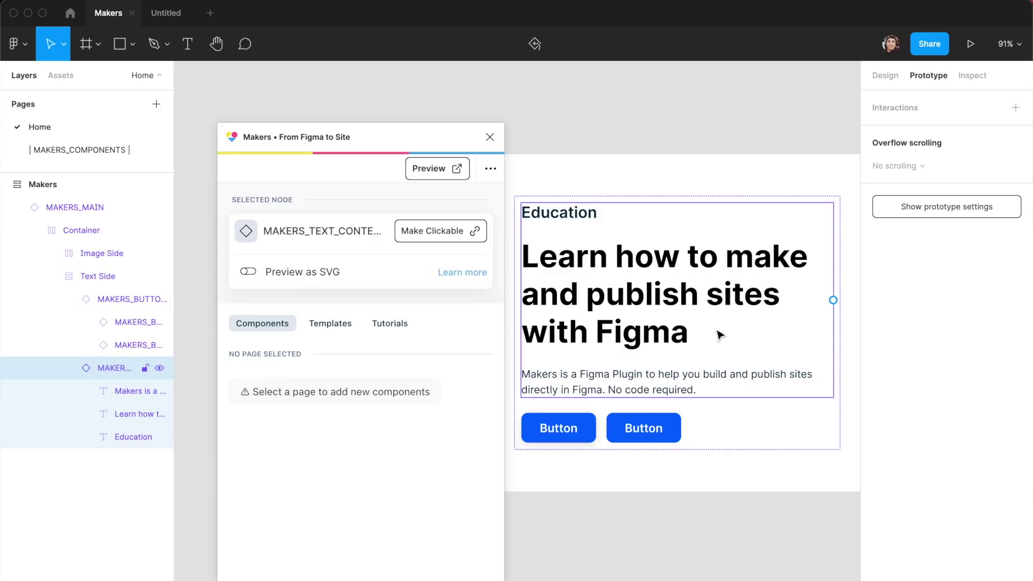
click(552, 174)
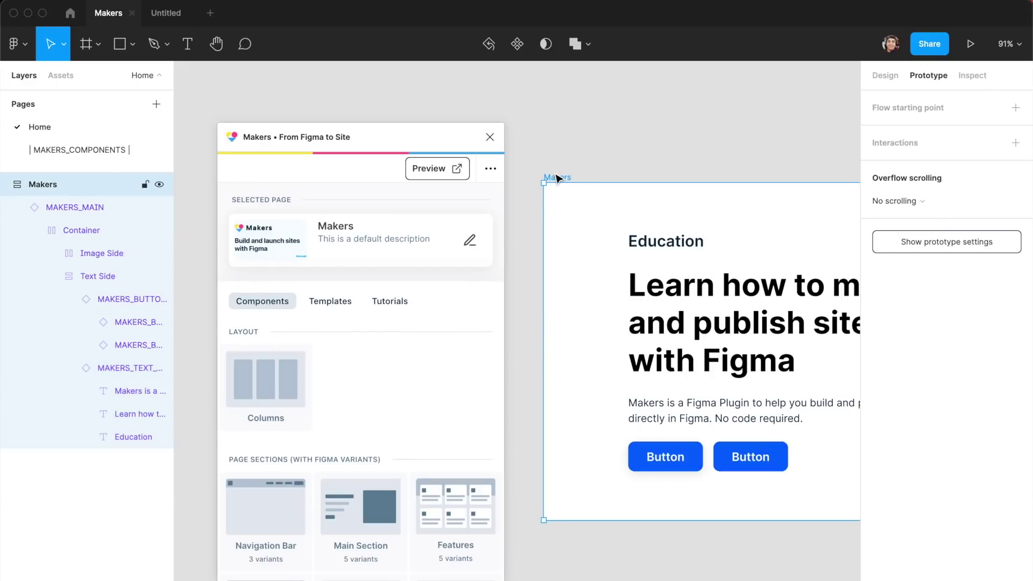
Step: Switch to the file with the full Home design and select the Home frame
click(154, 16)
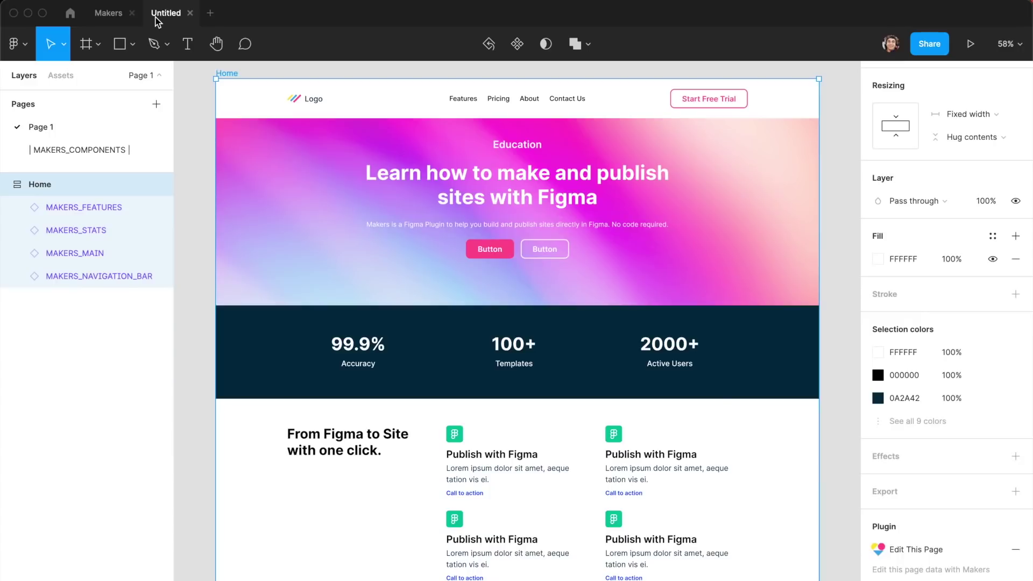
click(315, 191)
click(284, 129)
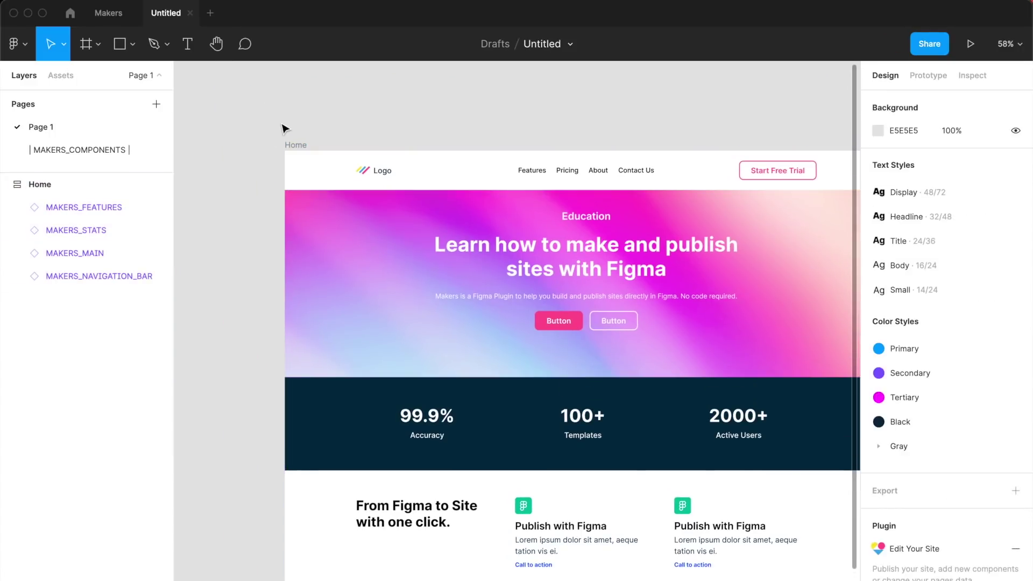
click(295, 145)
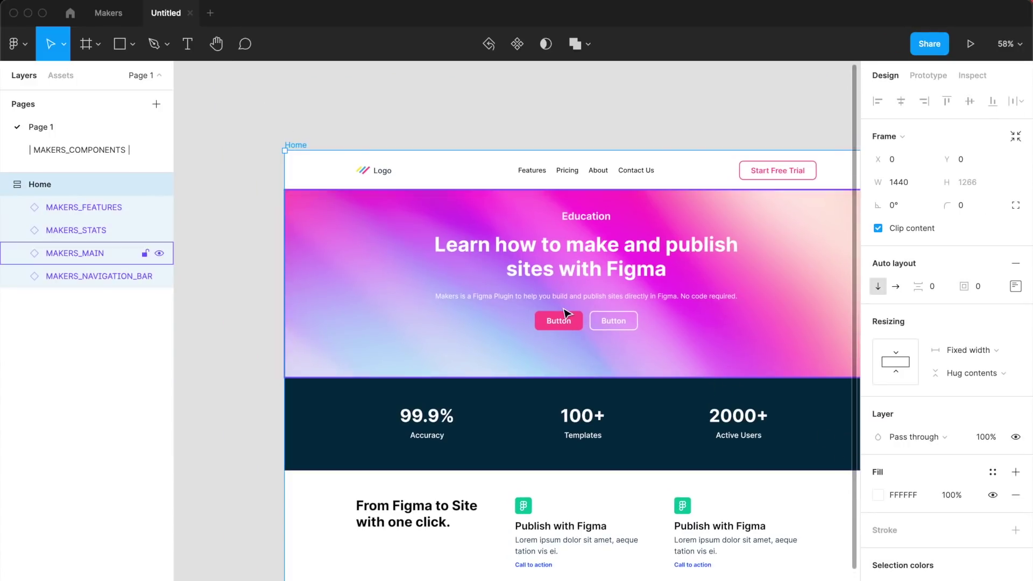
Step: Zoom and pan across the Home page's sections, then scroll the Design panel to Plugin
scroll(538, 309, up, 2)
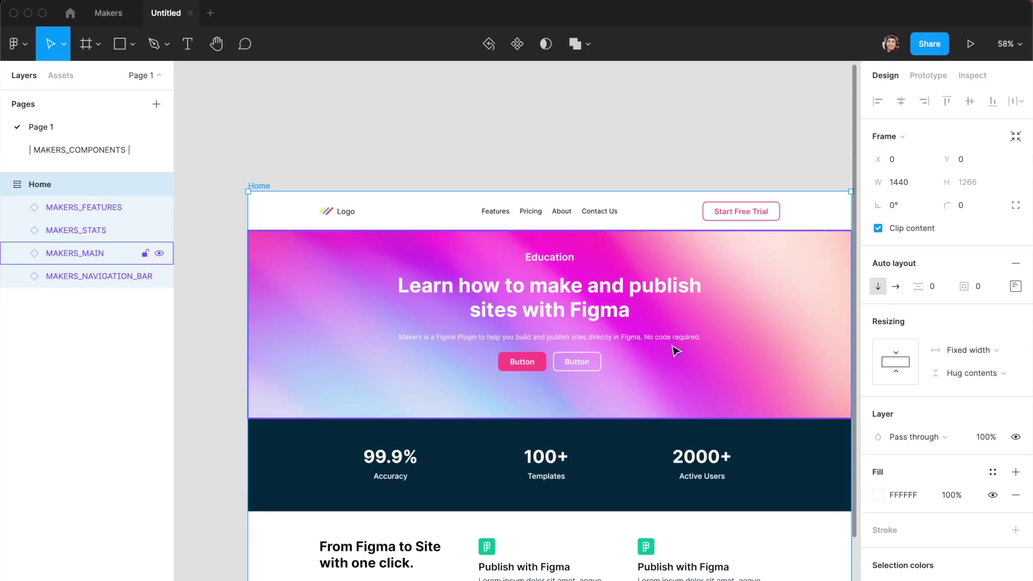
scroll(537, 328, up, 2)
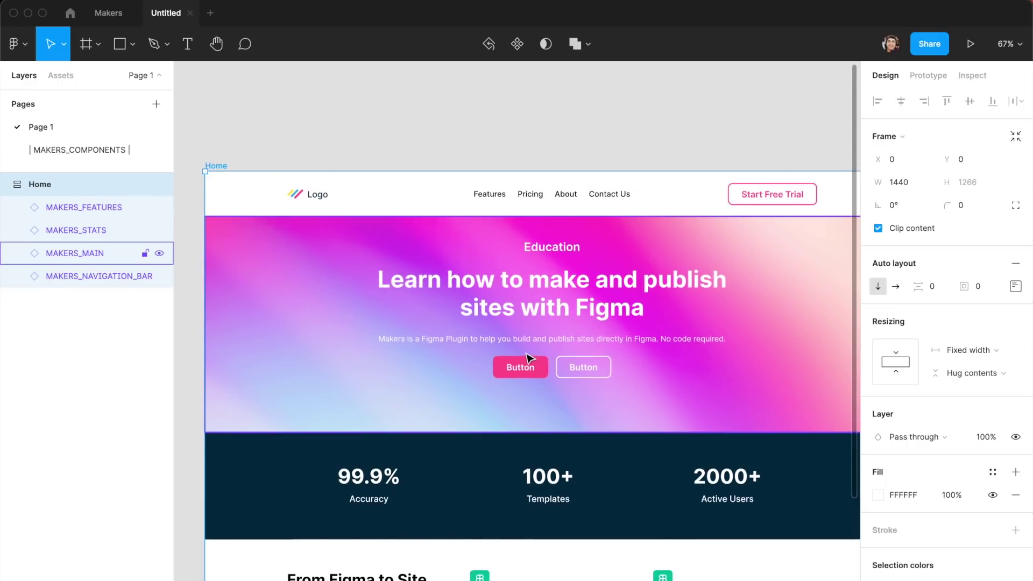
scroll(529, 357, down, 2)
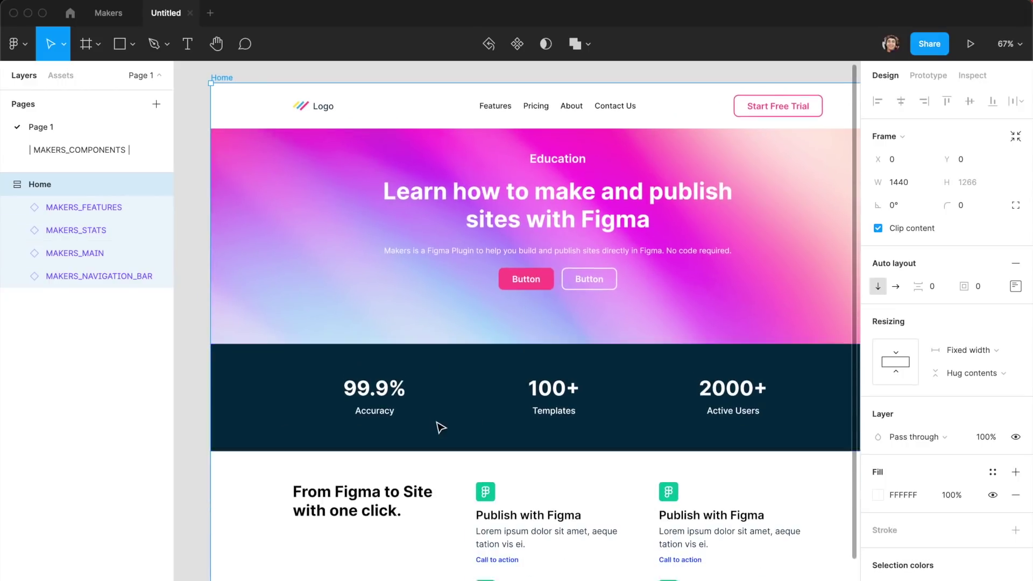
scroll(437, 427, down, 6)
scroll(554, 322, up, 3)
scroll(554, 323, right, 3)
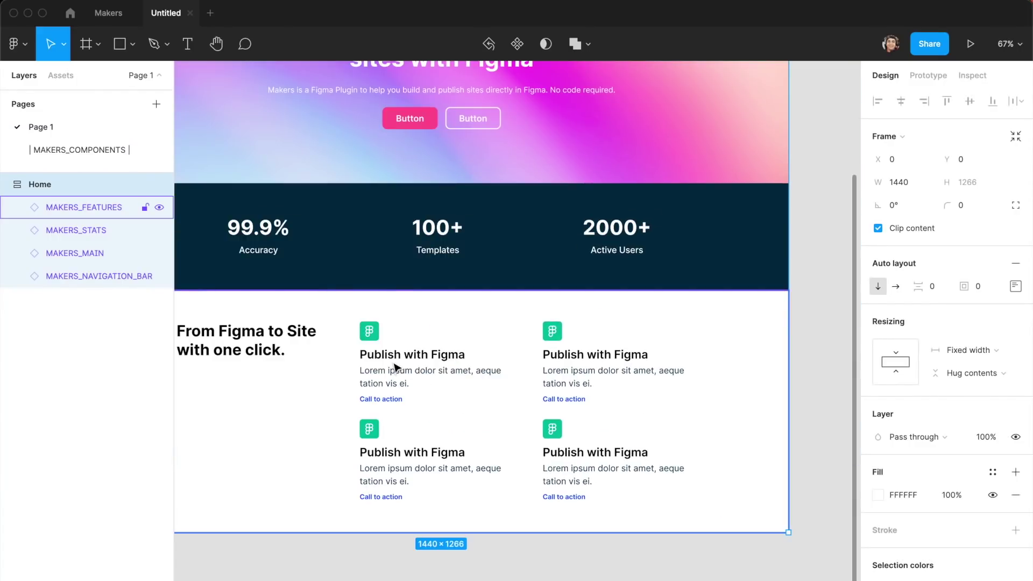
scroll(396, 367, up, 5)
scroll(394, 279, left, 3)
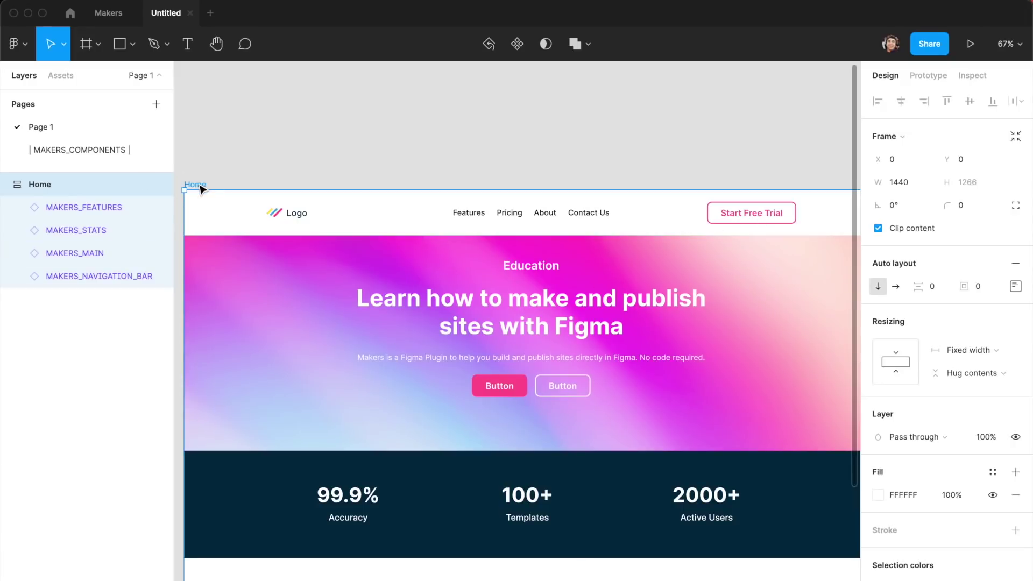
scroll(947, 465, down, 5)
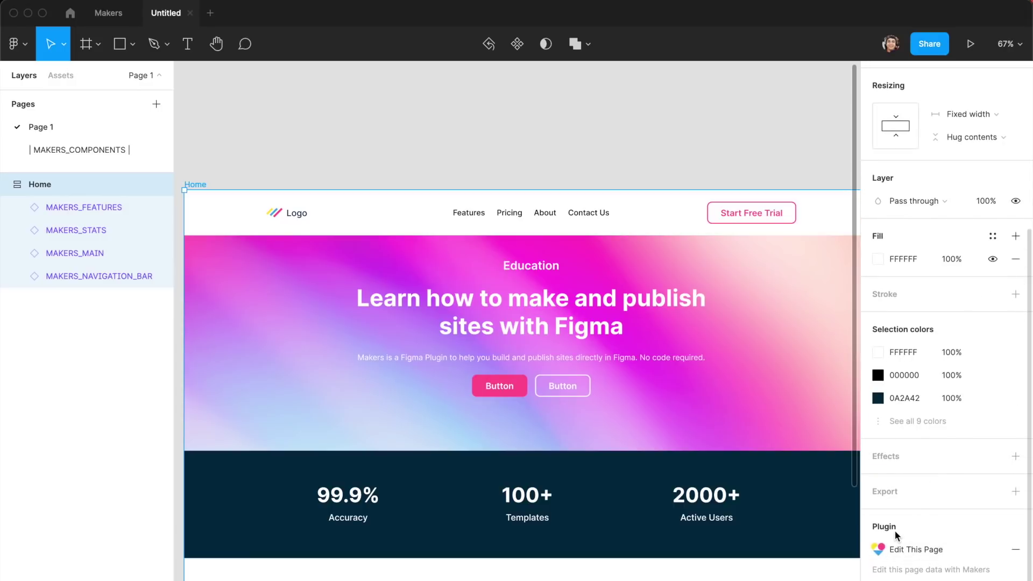
Step: Launch Makers via Edit This Page and open the site's live preview in Firefox
click(912, 550)
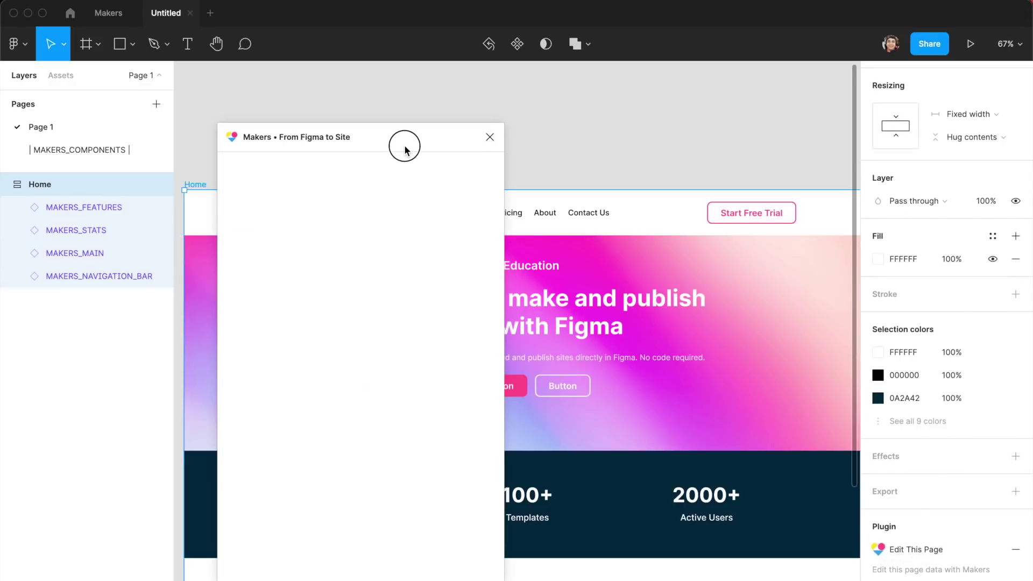
drag(403, 145, 351, 121)
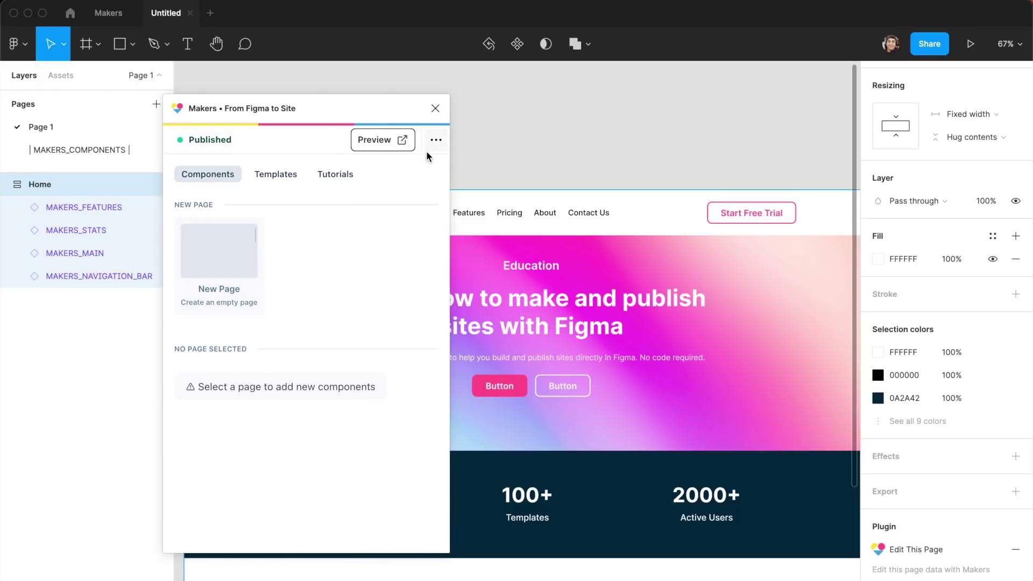
click(396, 142)
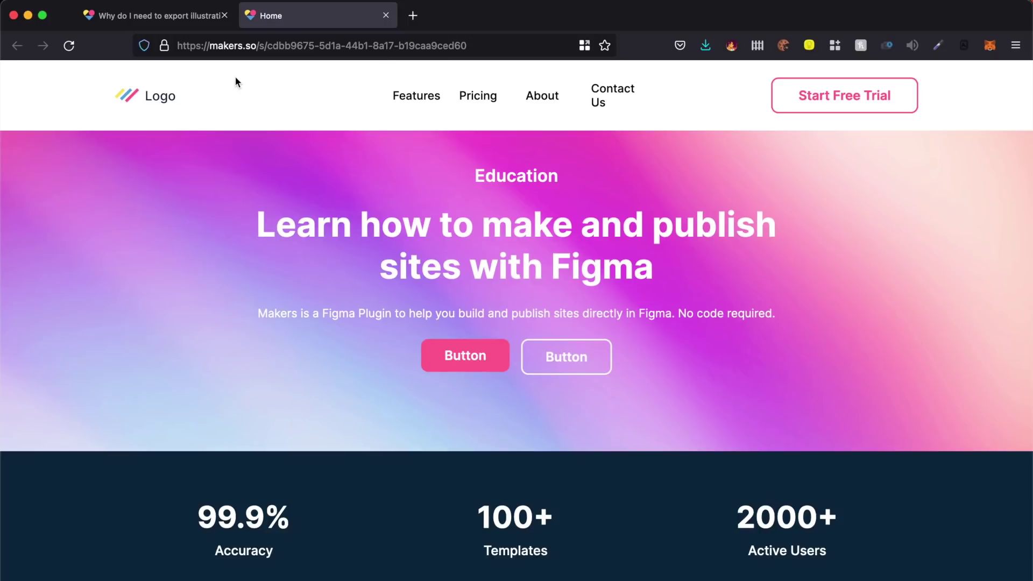
Step: Scroll through the live makers.so Home page, checking button hovers, then right-click the hero image
click(265, 46)
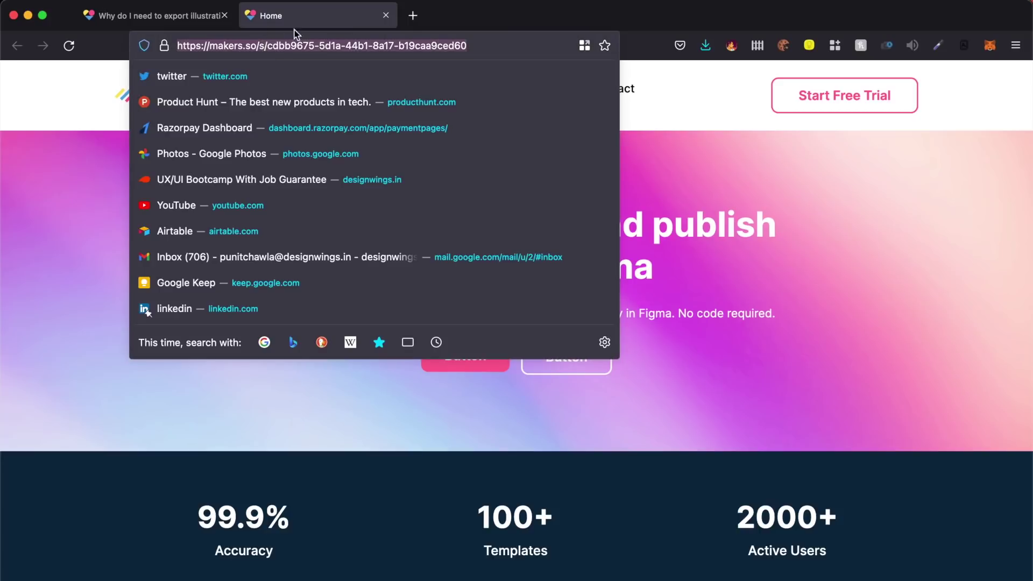
click(798, 206)
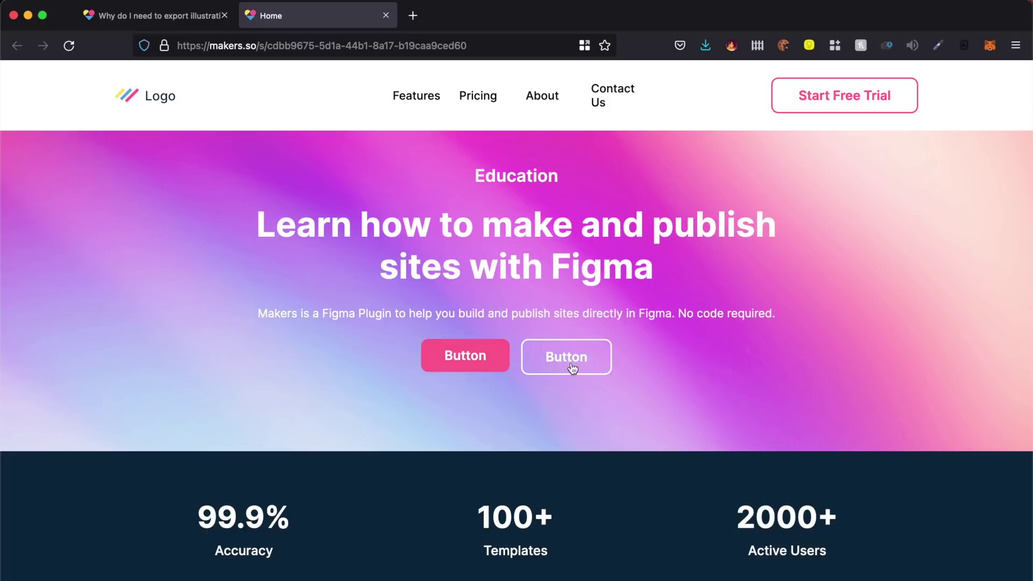
scroll(530, 413, down, 8)
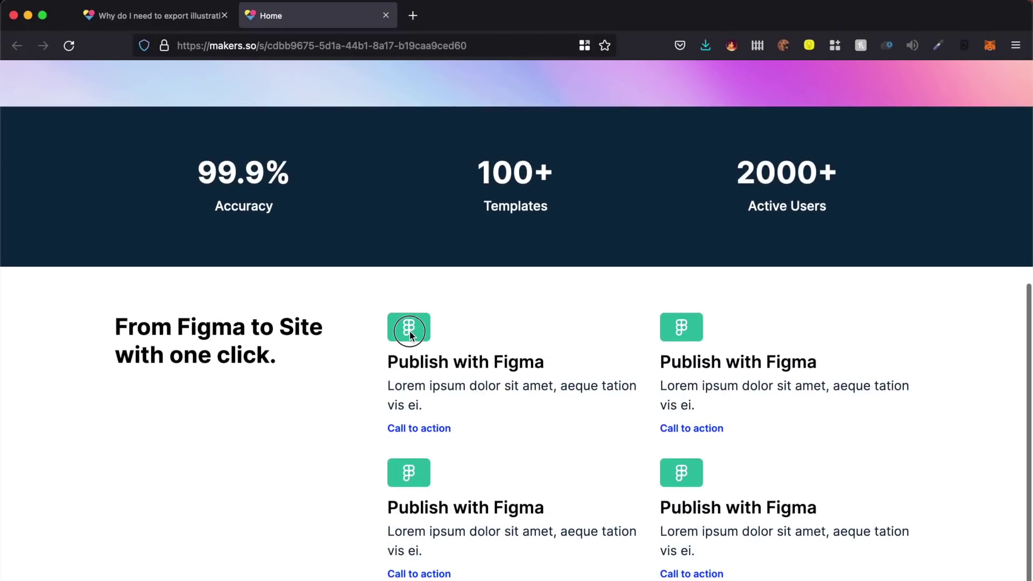
scroll(409, 100, up, 8)
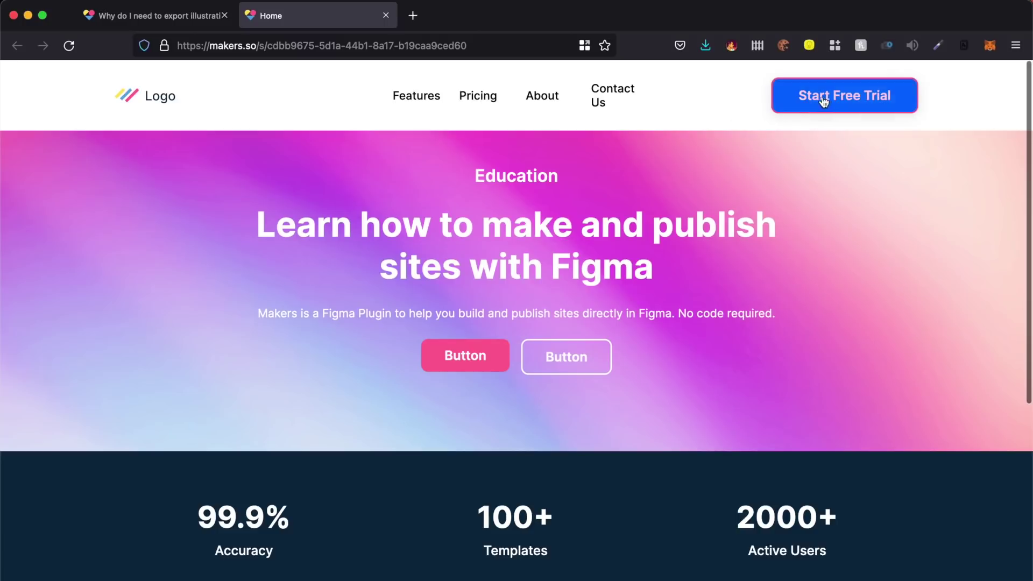
right_click(802, 276)
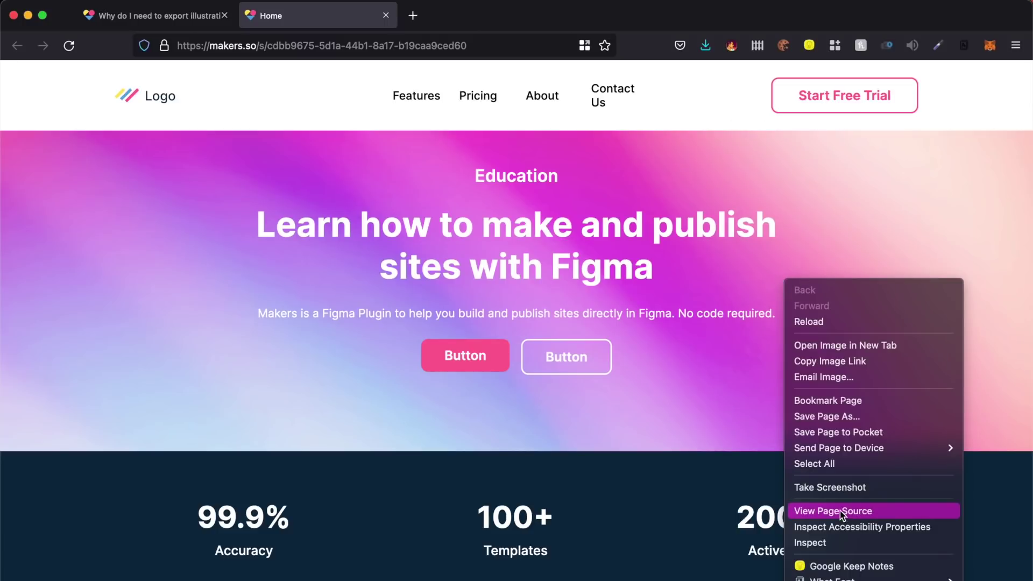
Step: Open Inspect, switch to a 304×812 Responsive Design Mode view, and scroll the mobile page
click(811, 542)
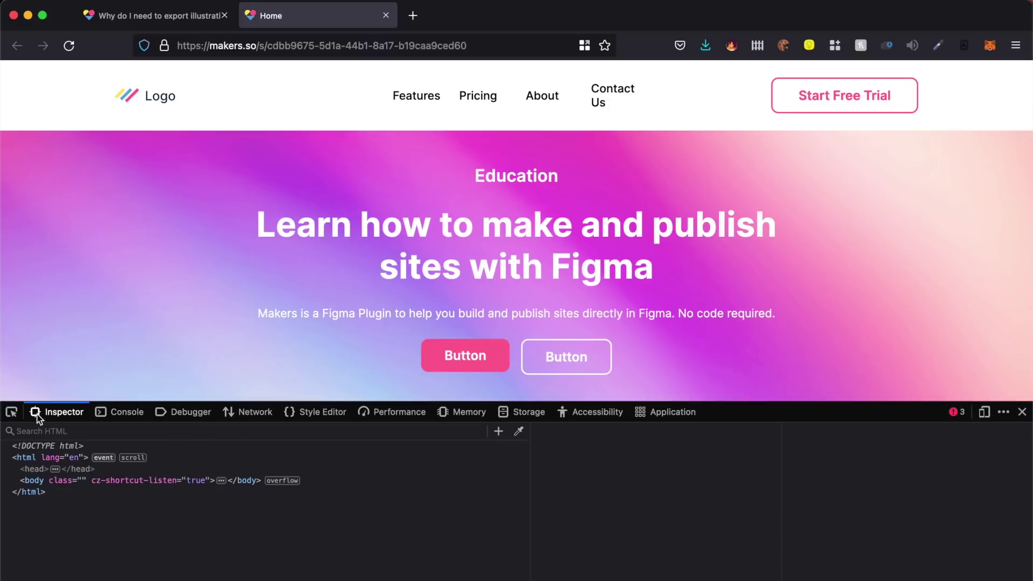
click(984, 433)
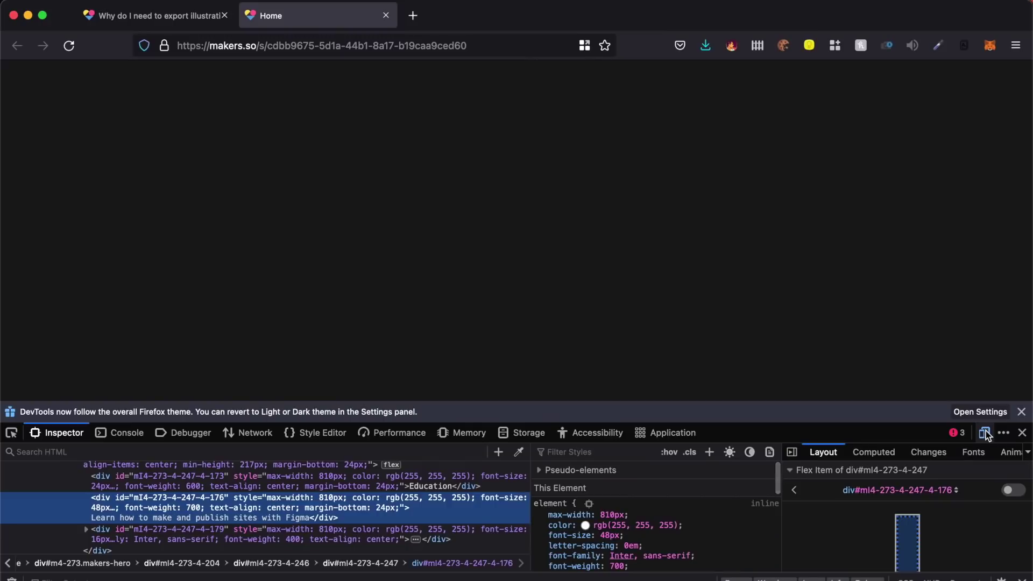
scroll(571, 262, down, 1)
scroll(571, 262, down, 10)
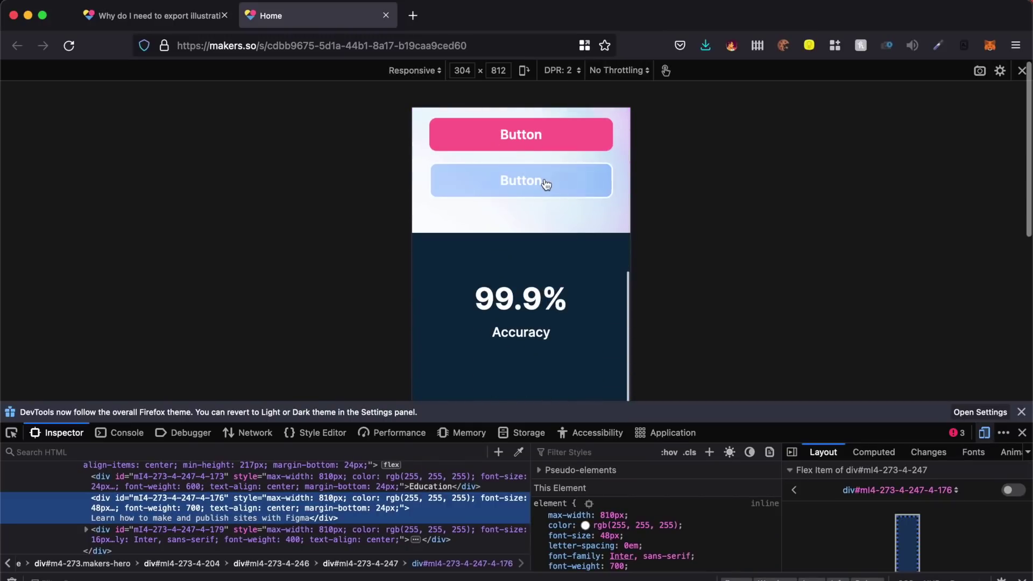
scroll(576, 258, down, 5)
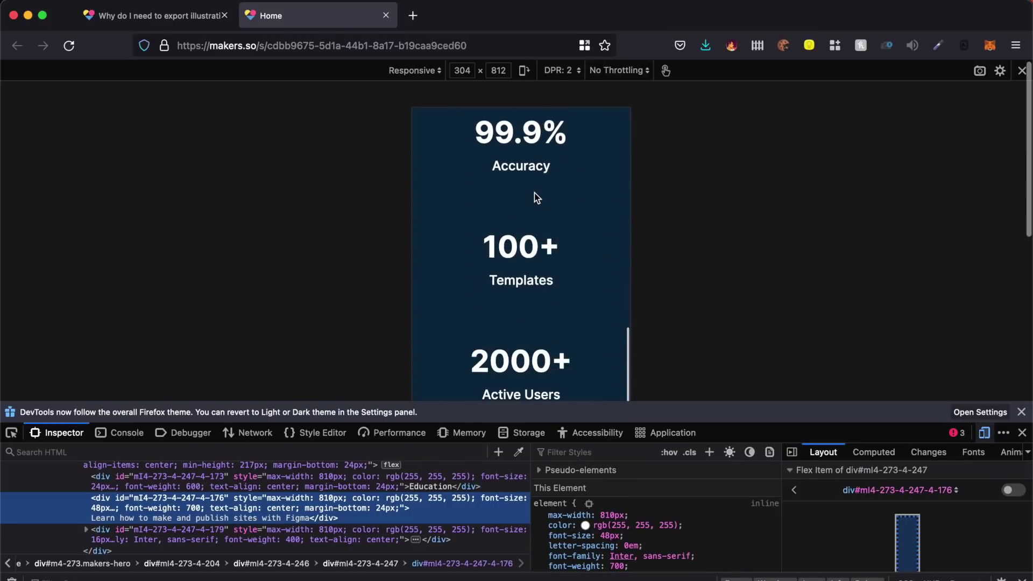
scroll(534, 309, down, 10)
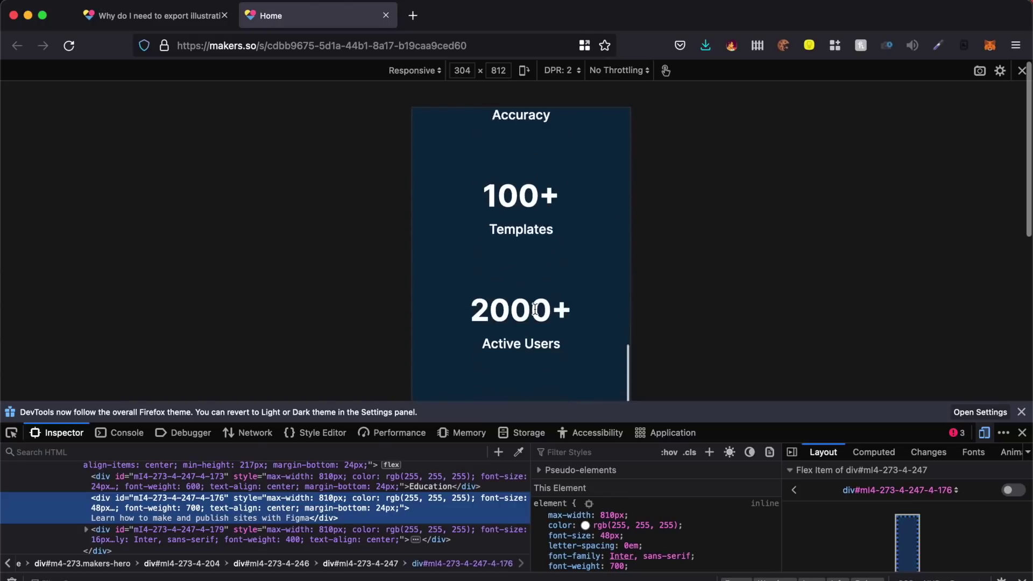
scroll(534, 309, down, 10)
scroll(533, 285, up, 10)
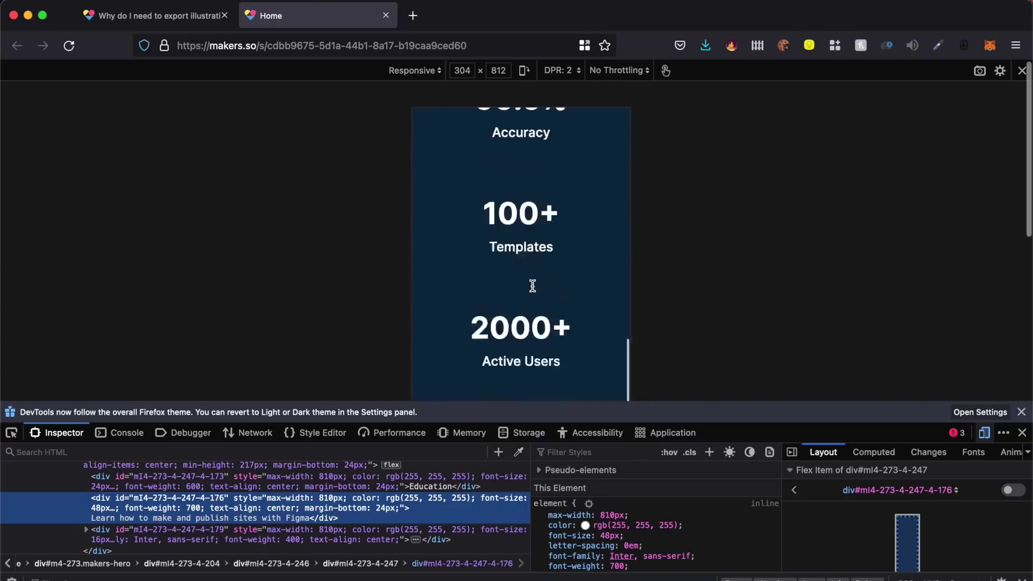
scroll(532, 286, up, 10)
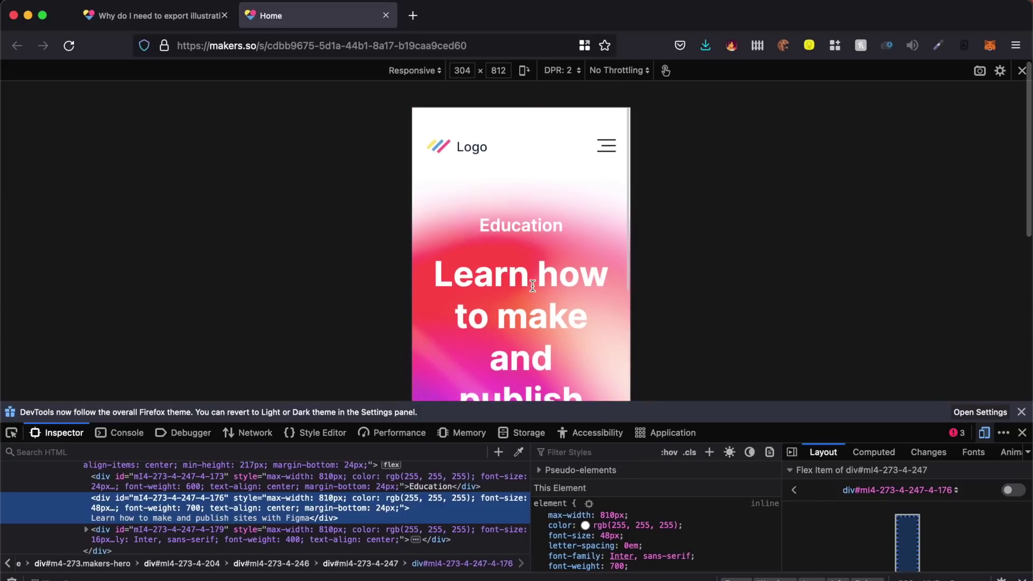
Step: Expand and collapse the mobile hamburger navigation menu a couple of times
click(606, 144)
click(606, 144)
click(606, 144)
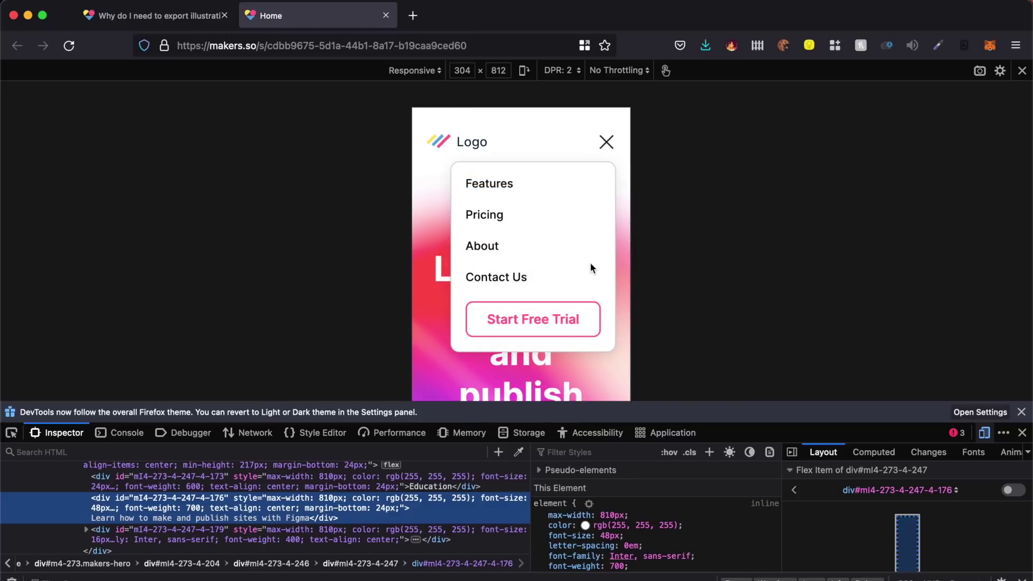
click(607, 145)
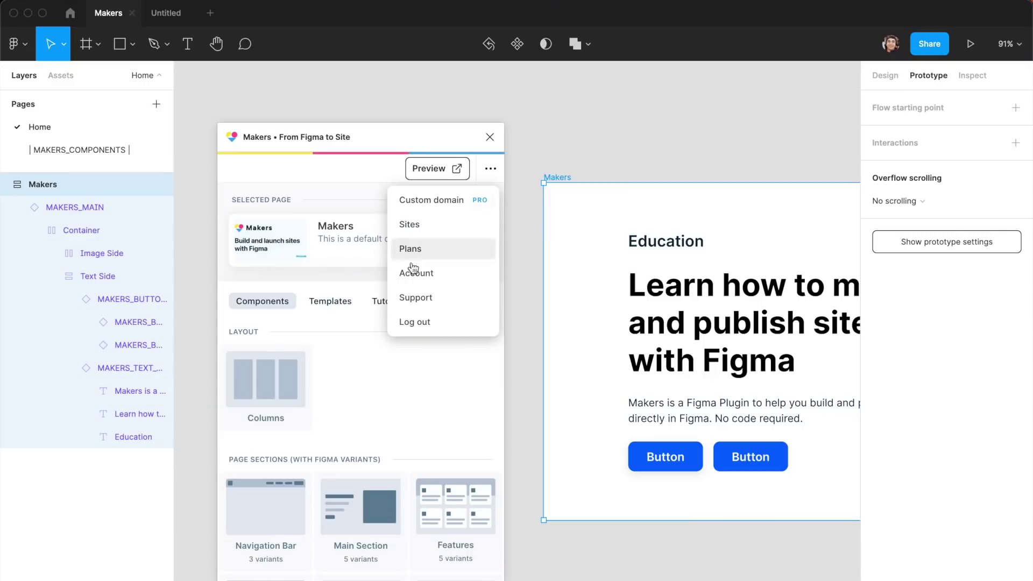